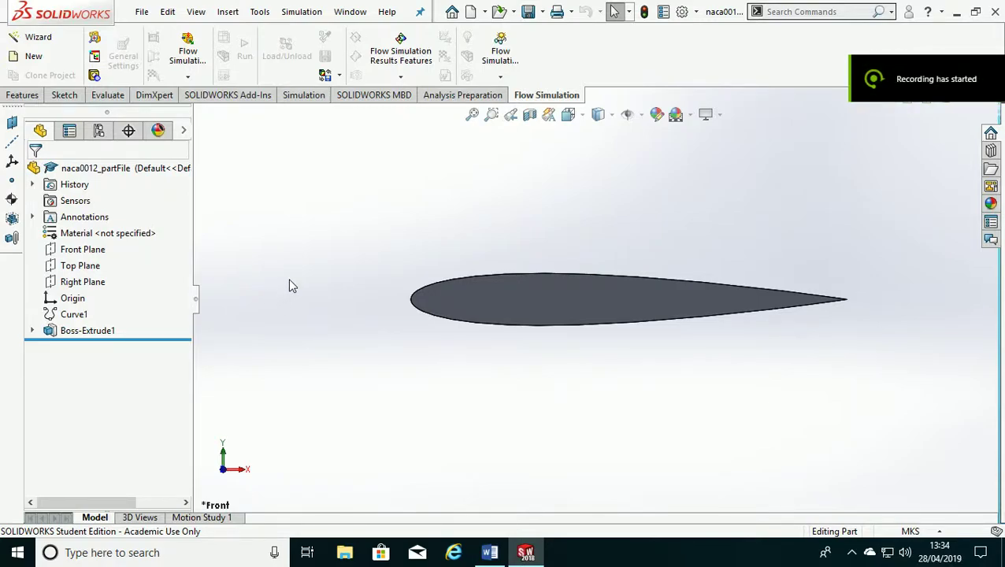
# Orbit the extruded NACA 0012 airfoil from the flat front view into a 3D perspective view
pyautogui.moveTo(290, 279); pyautogui.dragTo(319, 300, button='middle')
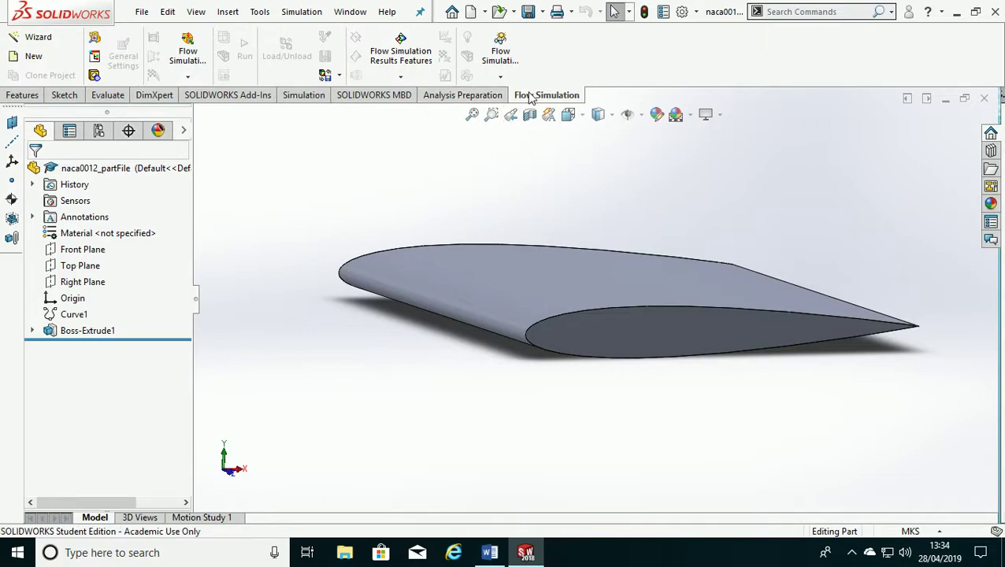
# Start a Flow Simulation wizard project named 'NACA 0012 - Re 200e3'
pyautogui.click(37, 35)
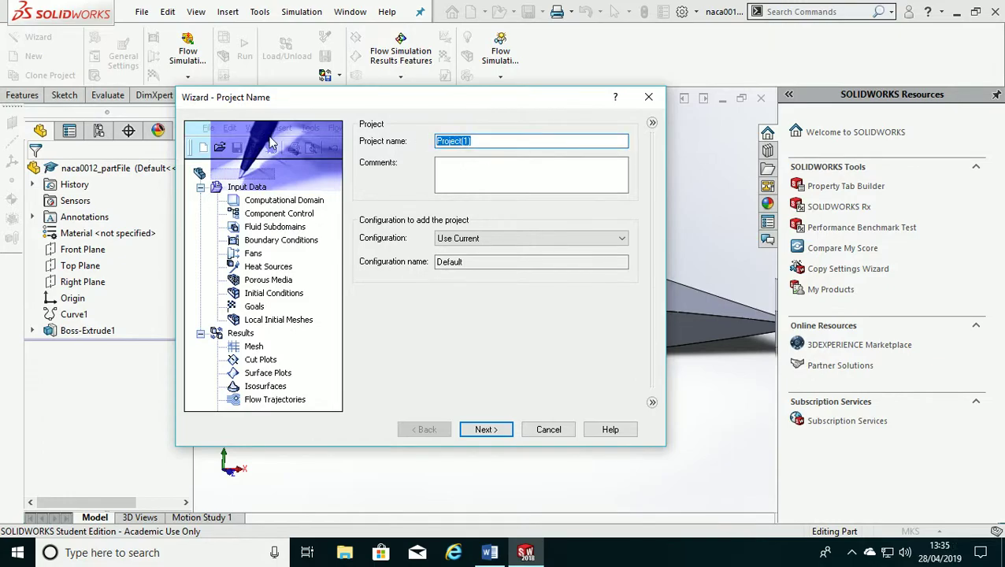
pyautogui.write('NACA 0012 - Re 200e3')
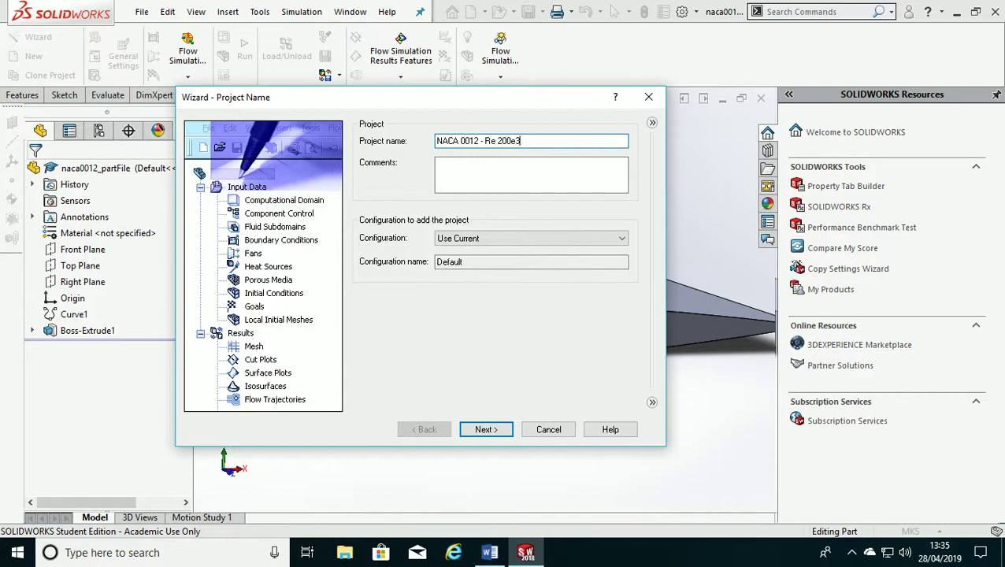
pyautogui.click(490, 431)
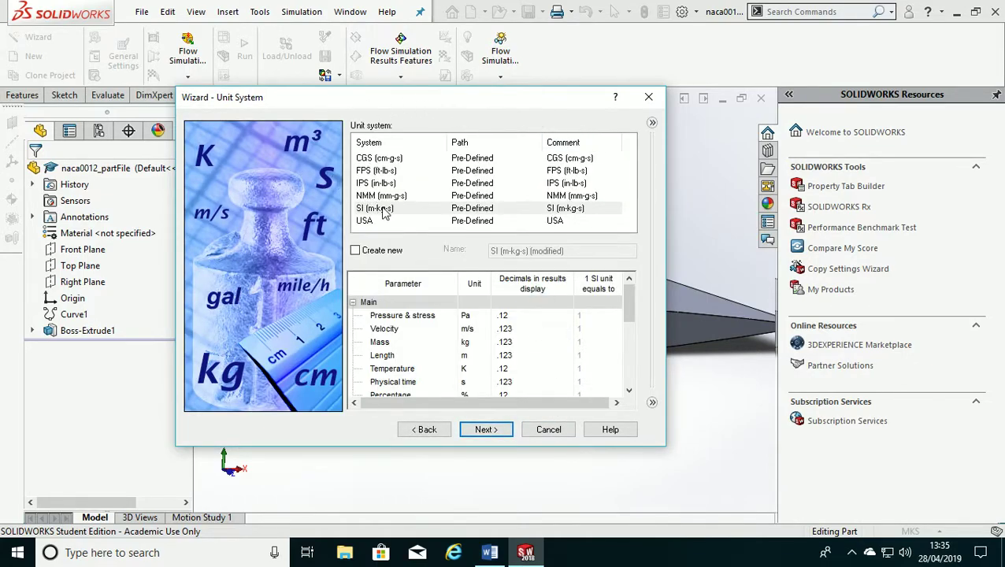
# Choose SI (m-kg-s) units and an External analysis with internal space excluded
pyautogui.click(411, 211)
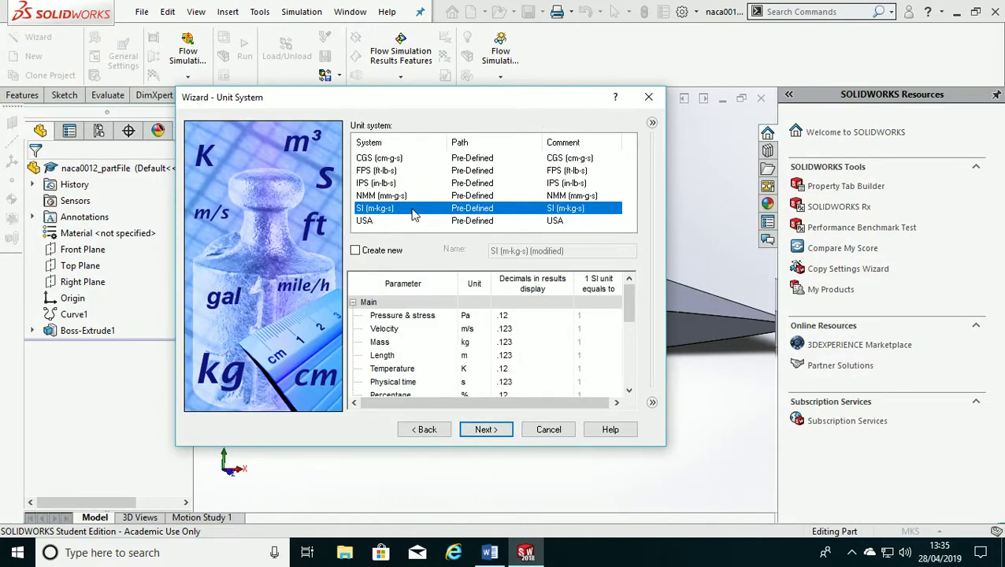
pyautogui.click(485, 430)
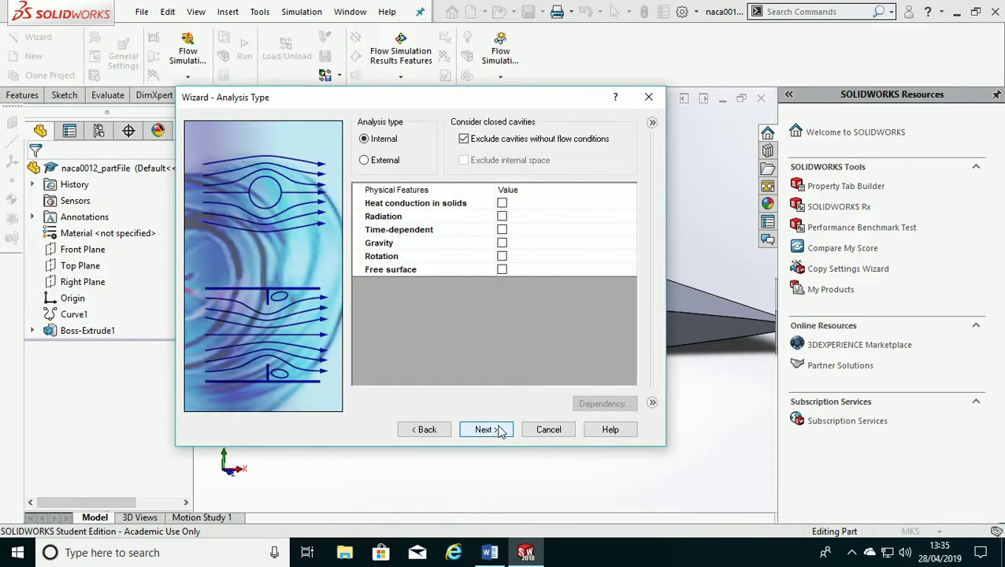
pyautogui.click(364, 160)
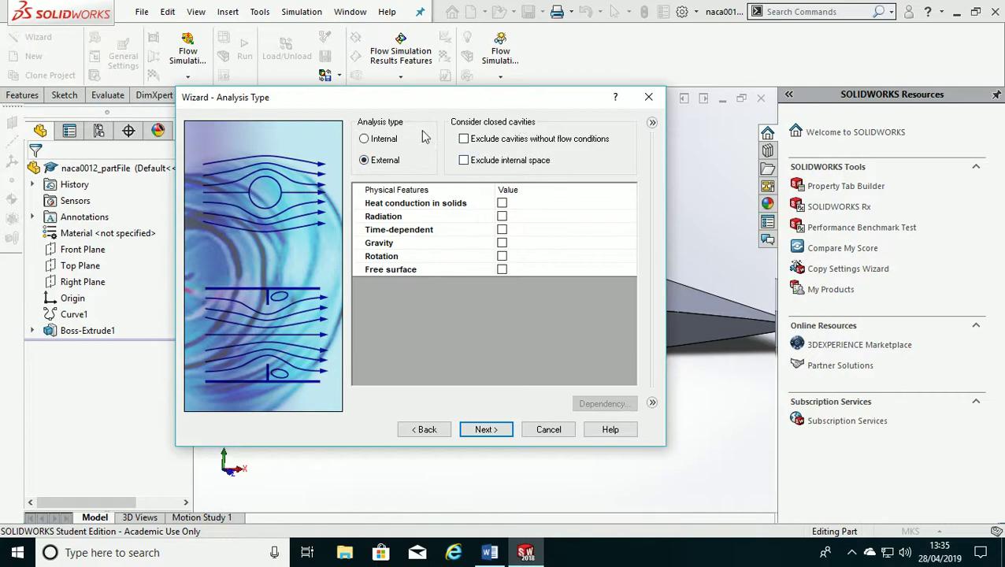
pyautogui.click(463, 160)
# Add Air from the Gases > Pre-Defined list as the project fluid
pyautogui.click(486, 430)
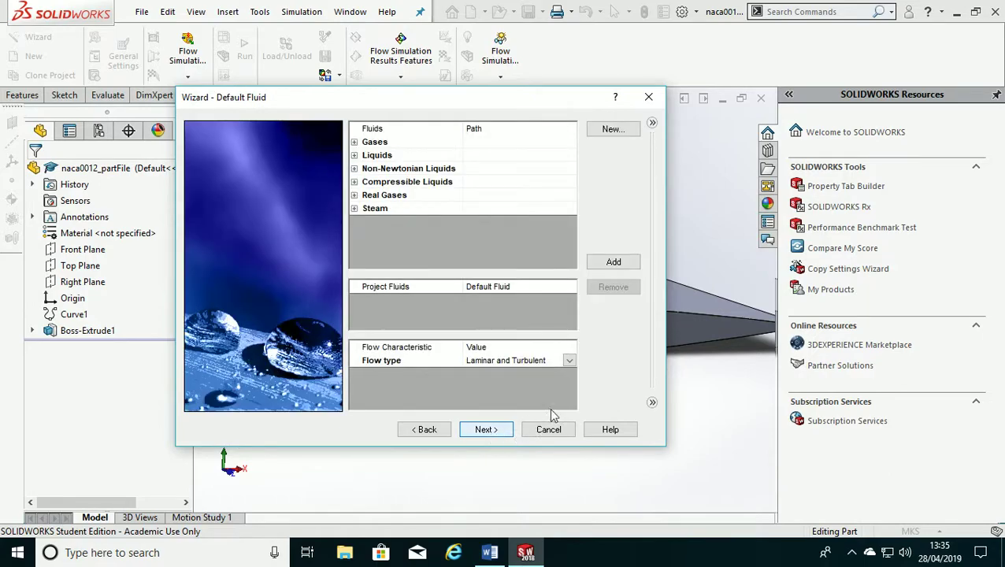
pyautogui.click(361, 144)
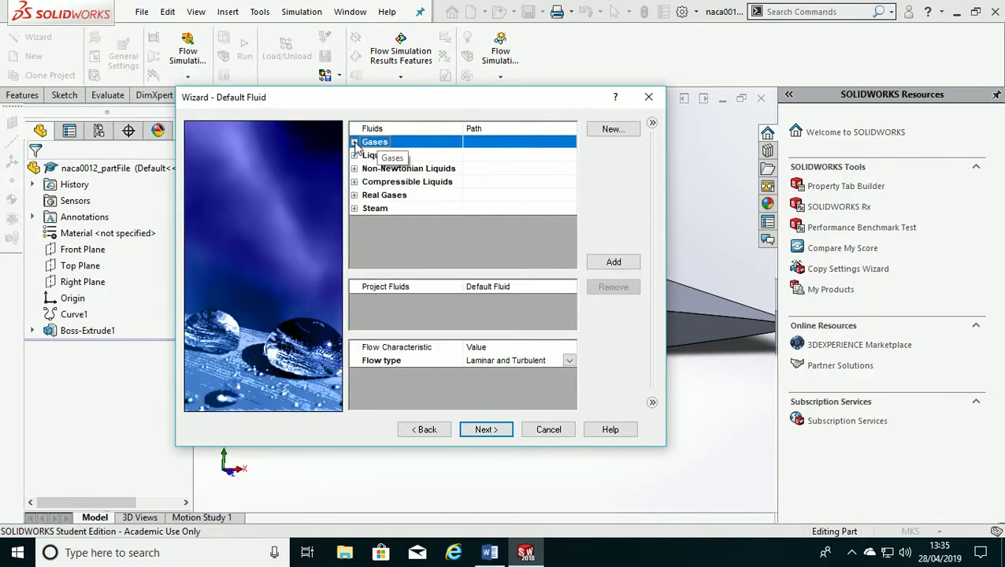
pyautogui.click(354, 142)
pyautogui.click(437, 181)
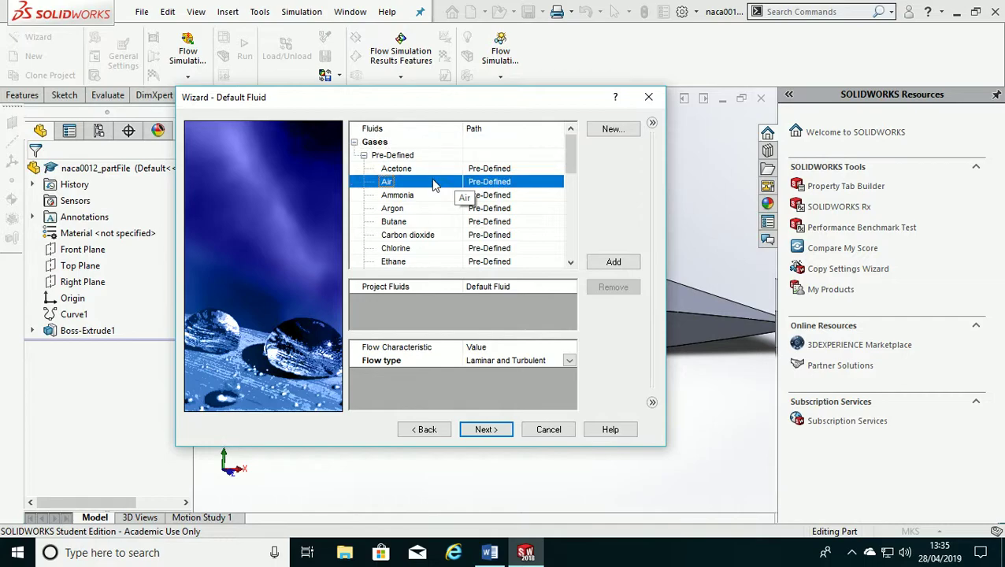
pyautogui.click(628, 263)
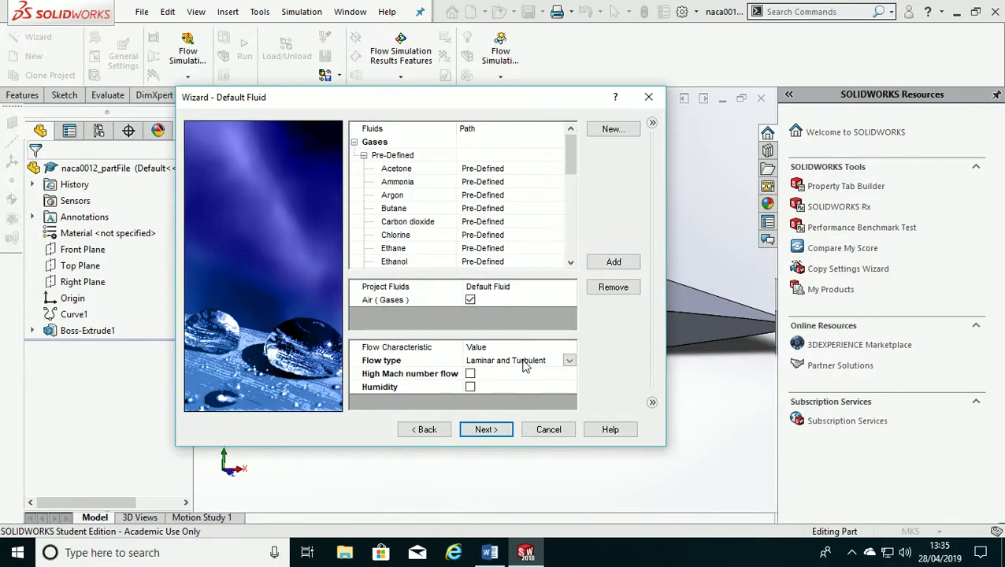
pyautogui.click(490, 435)
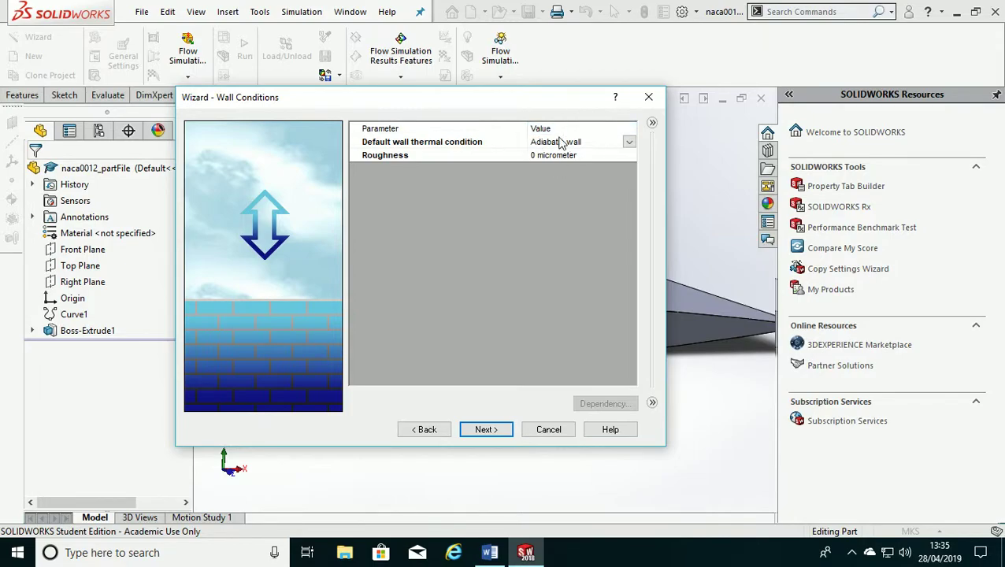
# Switch the ambient thermodynamic parameters to temperature and density
pyautogui.click(487, 433)
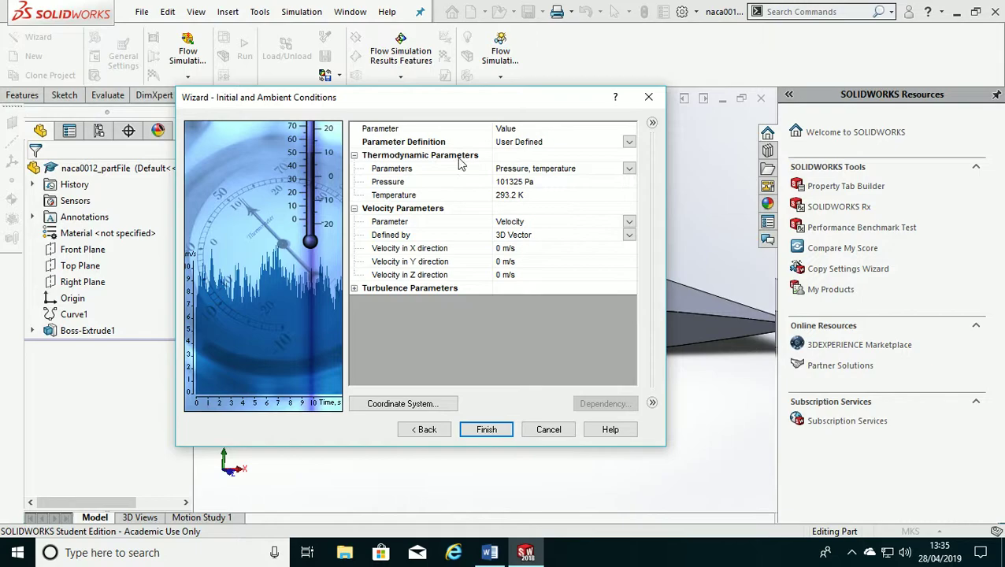
pyautogui.click(629, 169)
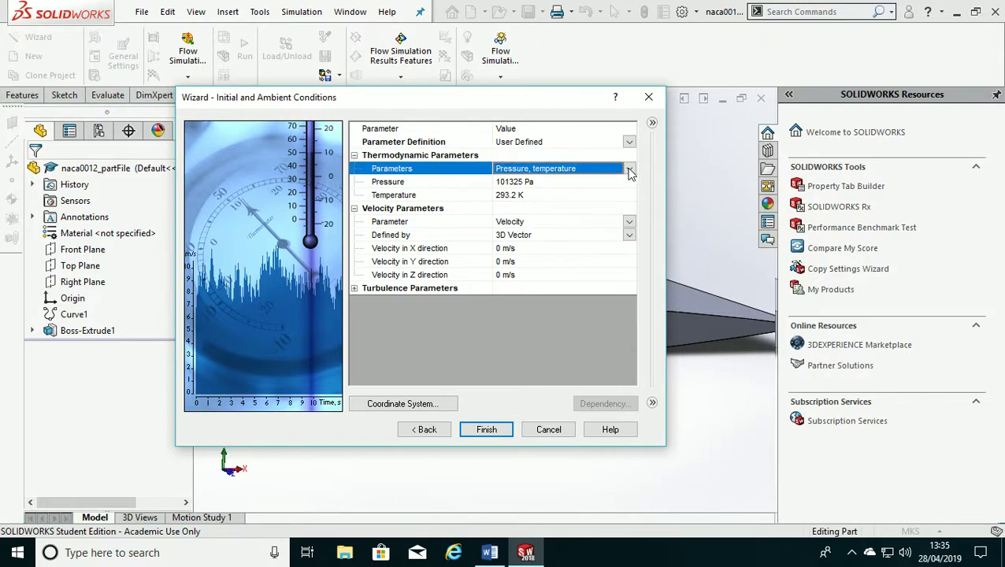
pyautogui.click(628, 168)
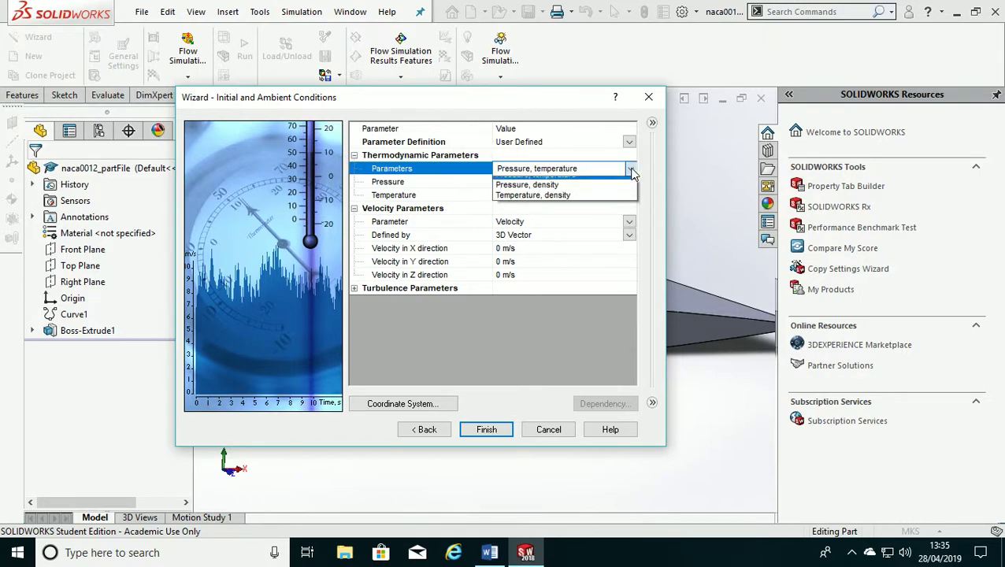
pyautogui.click(584, 203)
# Enter temperature 293.15 K, density 1.125 kg/m^3 and X-velocity 21.1 m/s
pyautogui.click(512, 181)
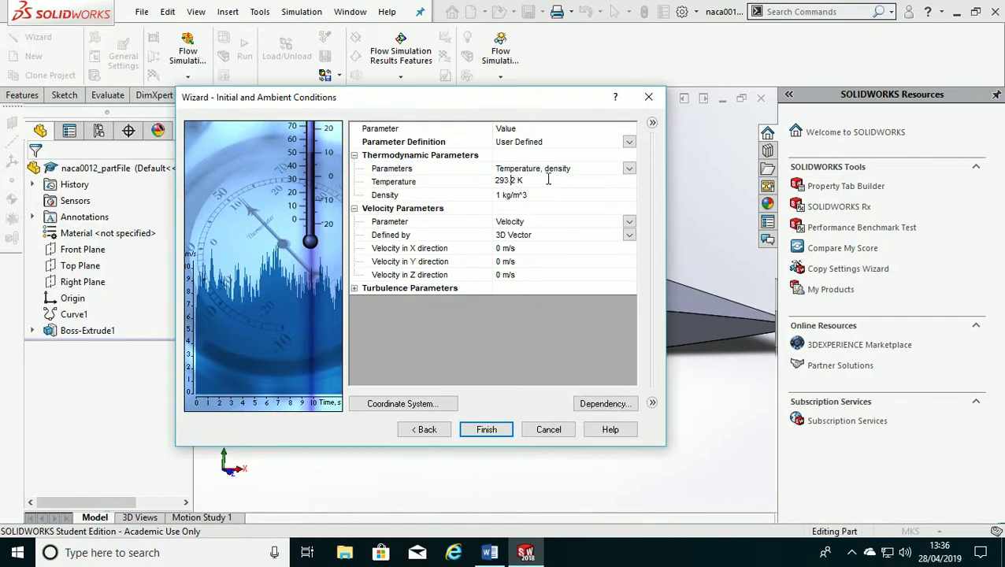
pyautogui.press('BackSpace')
pyautogui.write('15')
pyautogui.click(502, 195)
pyautogui.write('.125')
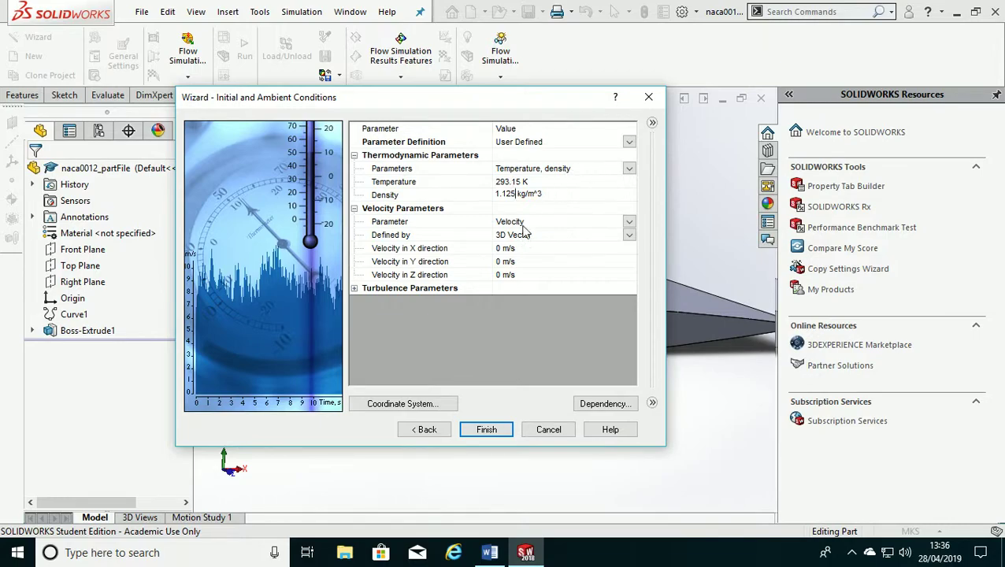
pyautogui.click(517, 250)
pyautogui.click(498, 250)
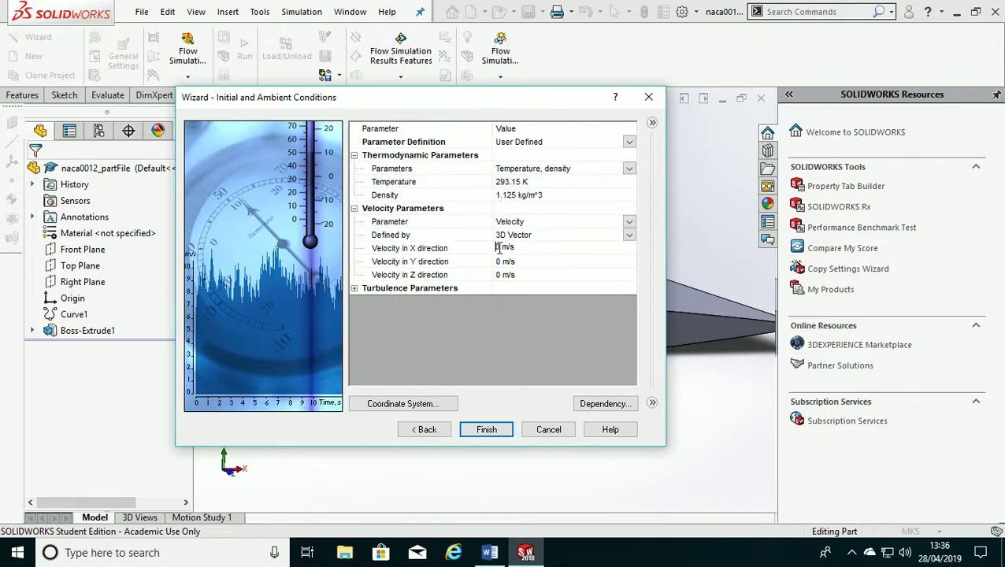
pyautogui.write('21.1')
# Finish the wizard, zoom to fit the domain box around the airfoil, and rotate the view
pyautogui.click(495, 434)
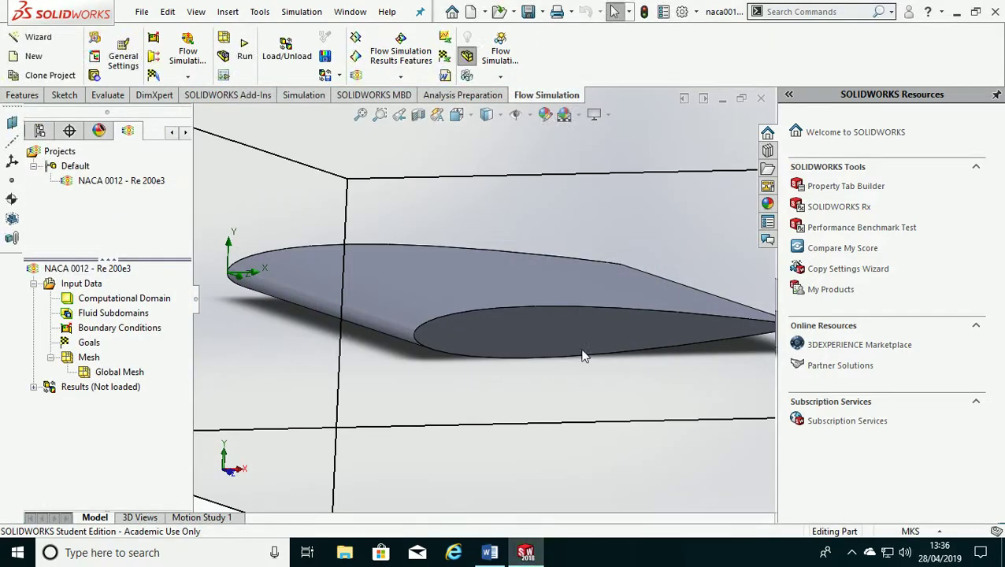
pyautogui.click(776, 253)
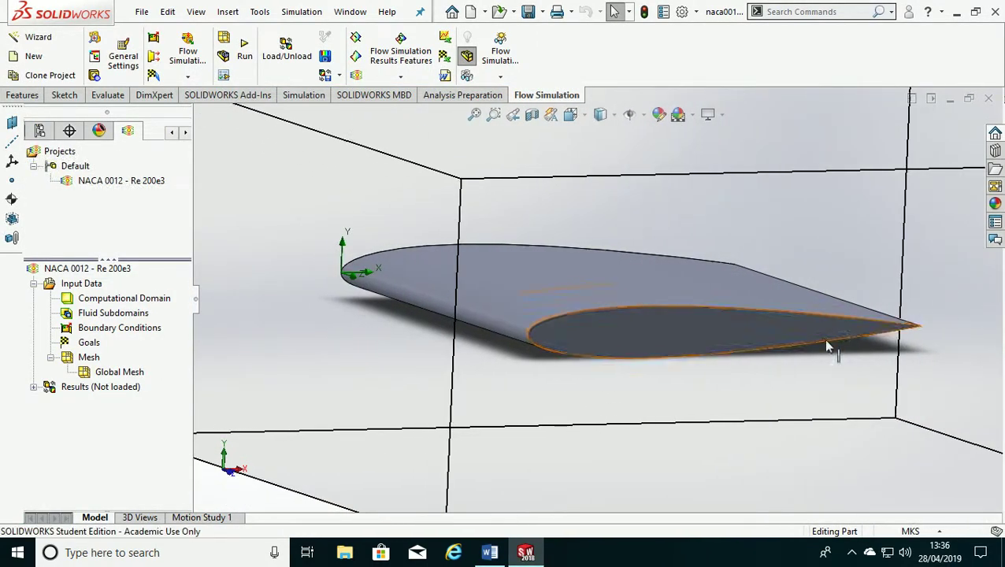
pyautogui.press('f')
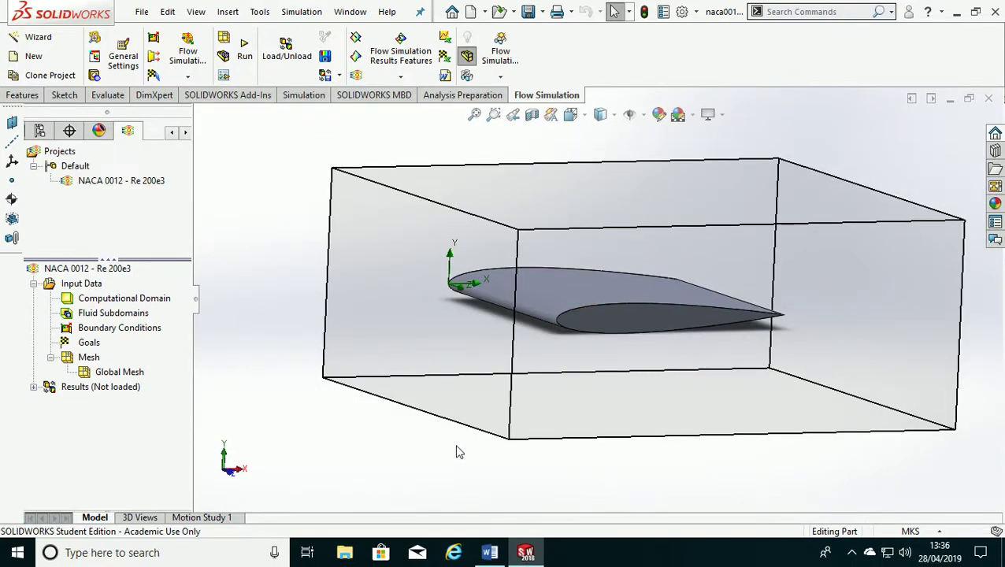
pyautogui.moveTo(460, 452); pyautogui.dragTo(487, 451, button='middle')
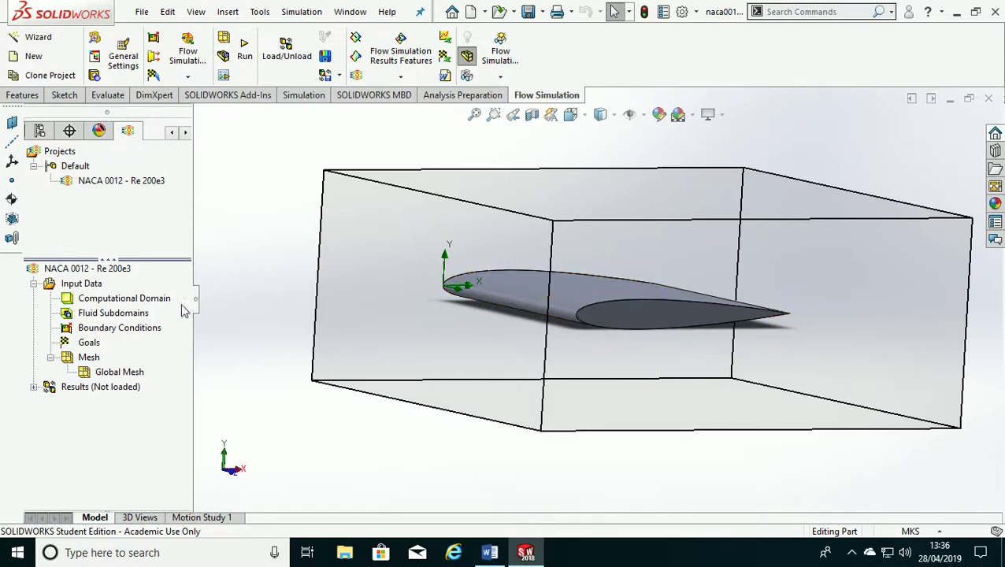
# Edit the Computational Domain definition to a 2D simulation in the XY plane
pyautogui.click(126, 303)
pyautogui.rightClick(114, 306)
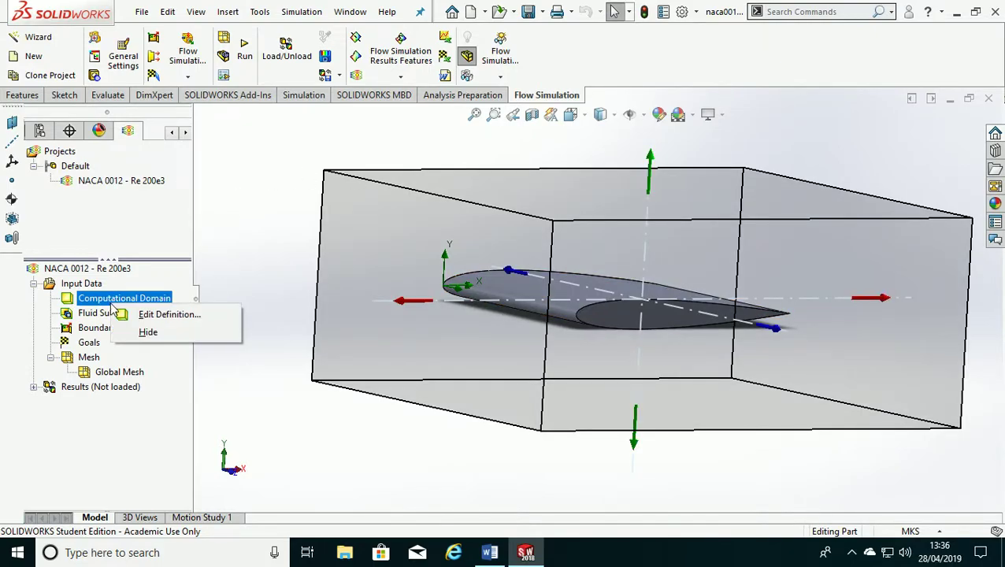
pyautogui.click(167, 316)
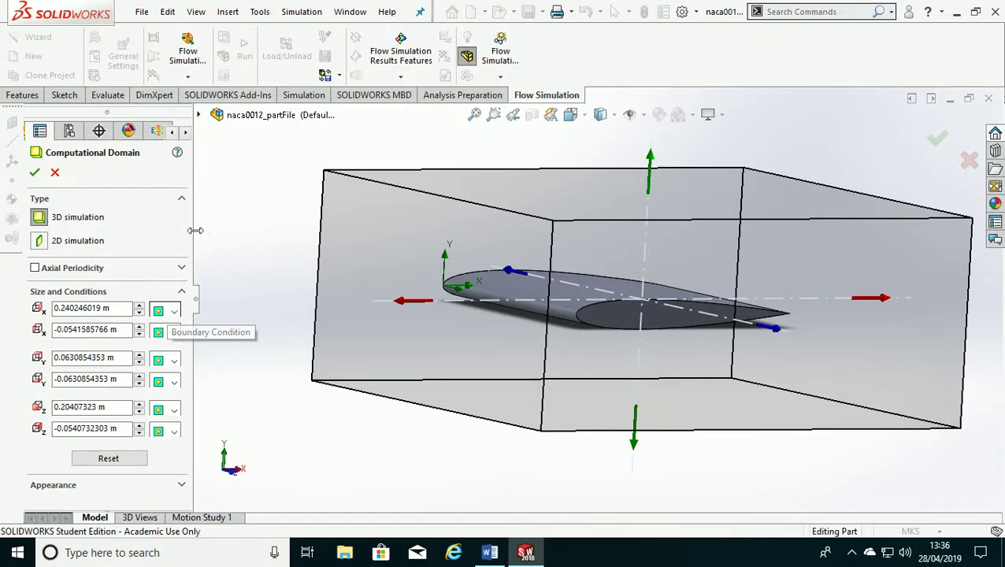
pyautogui.click(39, 240)
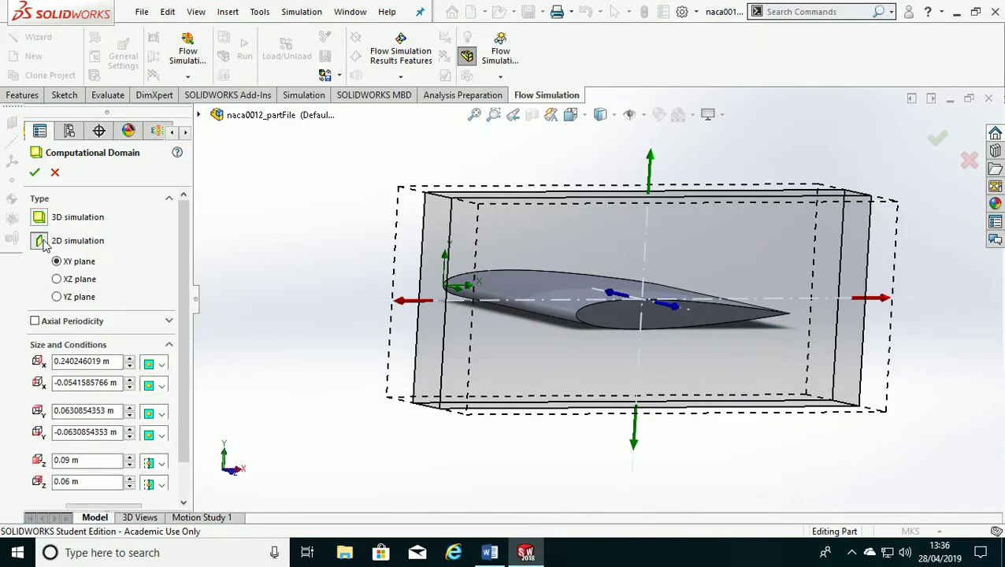
pyautogui.click(34, 173)
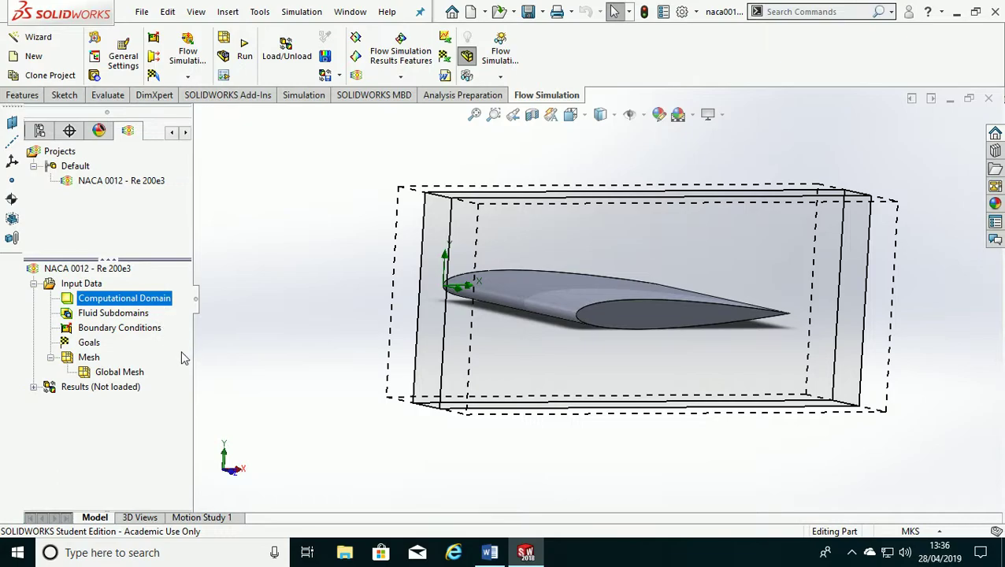
# Set Global Mesh to Manual with small solid feature refinement 5 and curvature refinement 7
pyautogui.click(88, 358)
pyautogui.rightClick(89, 360)
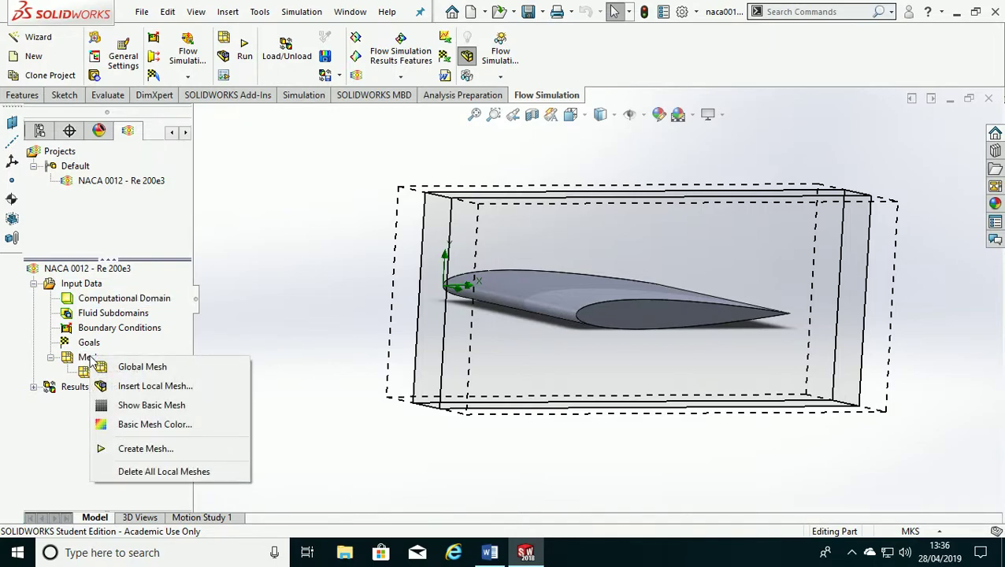
pyautogui.click(171, 366)
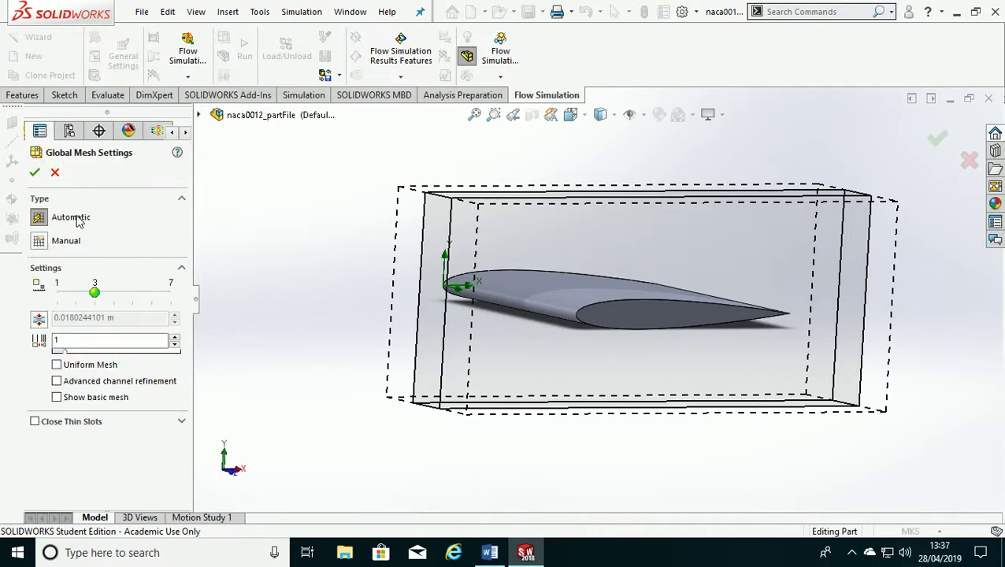
pyautogui.click(38, 240)
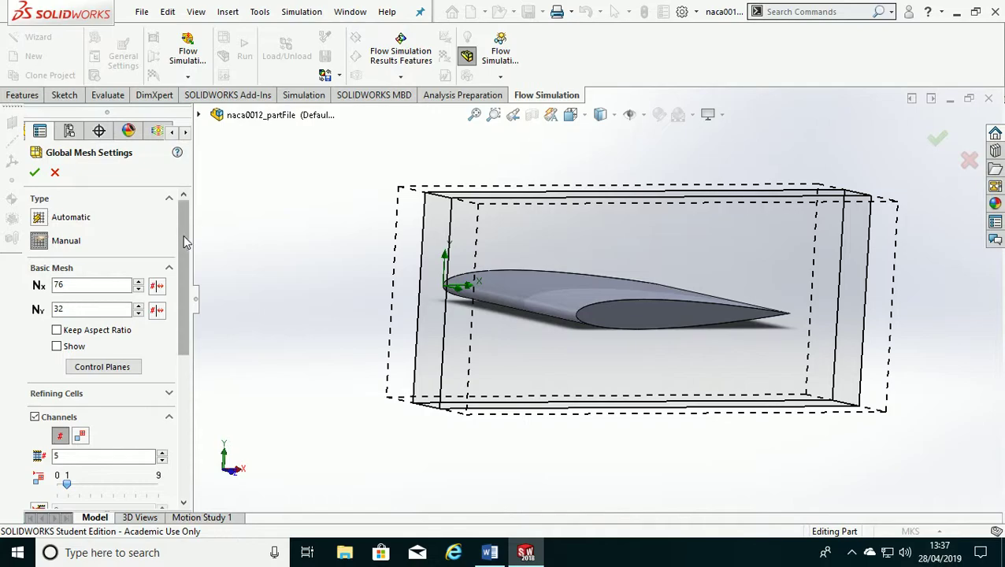
pyautogui.moveTo(185, 242); pyautogui.dragTo(185, 381)
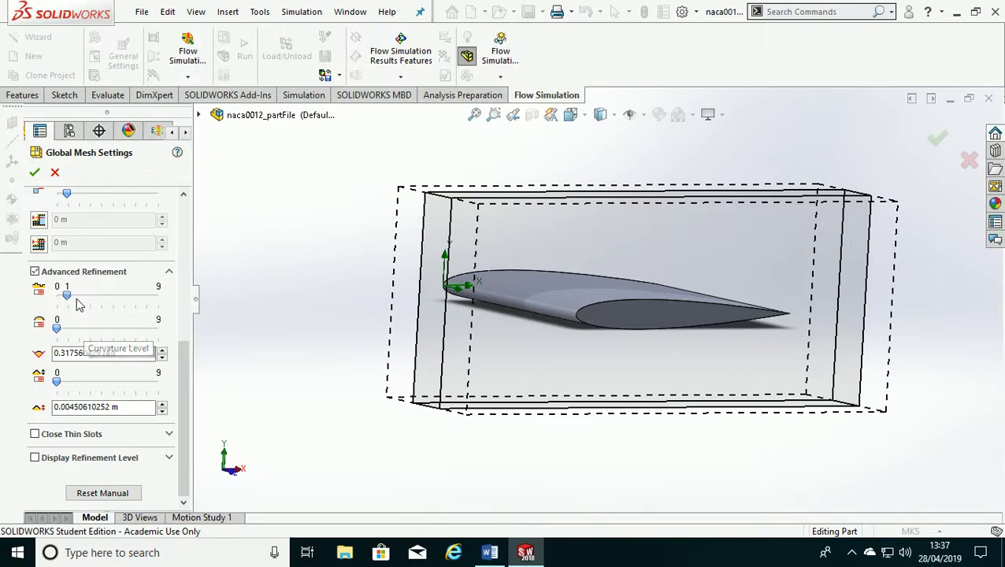
pyautogui.moveTo(67, 297); pyautogui.dragTo(110, 298)
pyautogui.moveTo(56, 328); pyautogui.dragTo(134, 332)
pyautogui.click(135, 334)
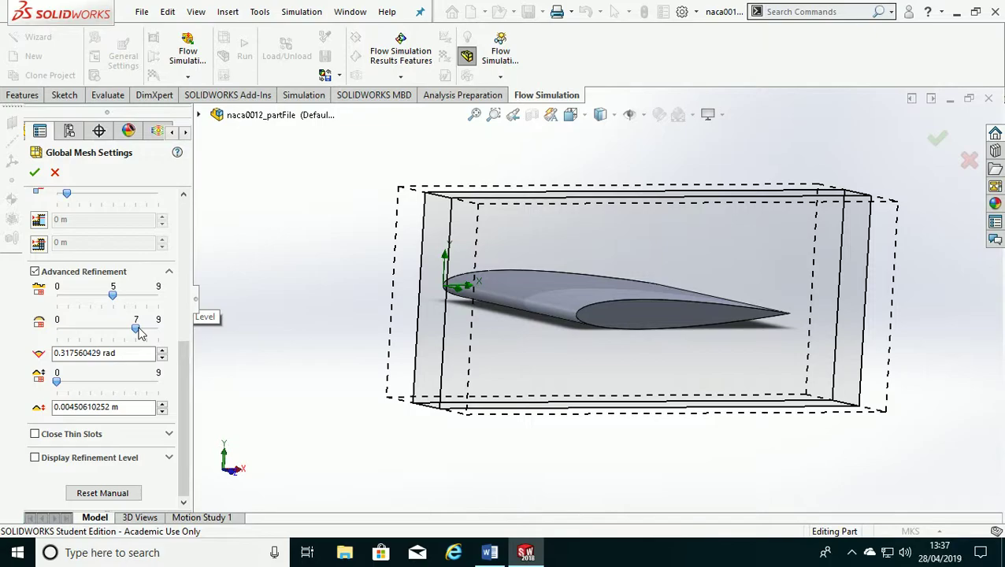
pyautogui.moveTo(188, 396); pyautogui.dragTo(200, 265)
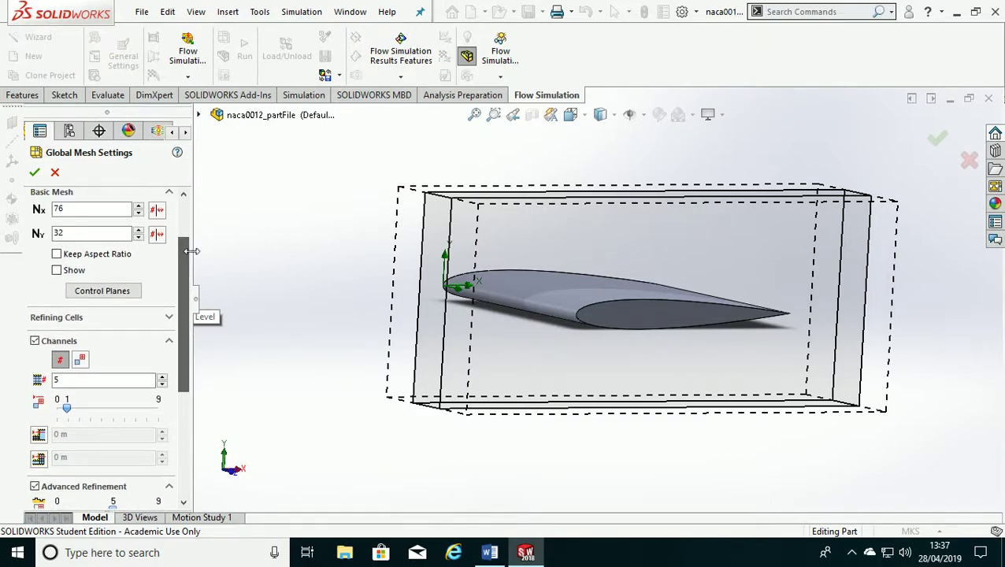
pyautogui.click(35, 175)
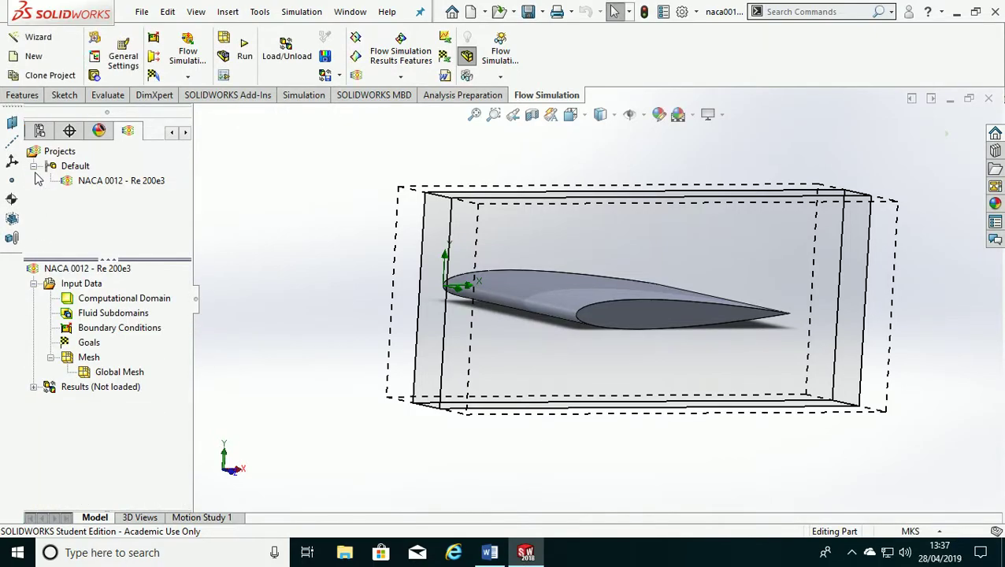
# Insert global goals: Av Static Pressure, Av Total Pressure, Force (X) and Force (Y)
pyautogui.rightClick(89, 344)
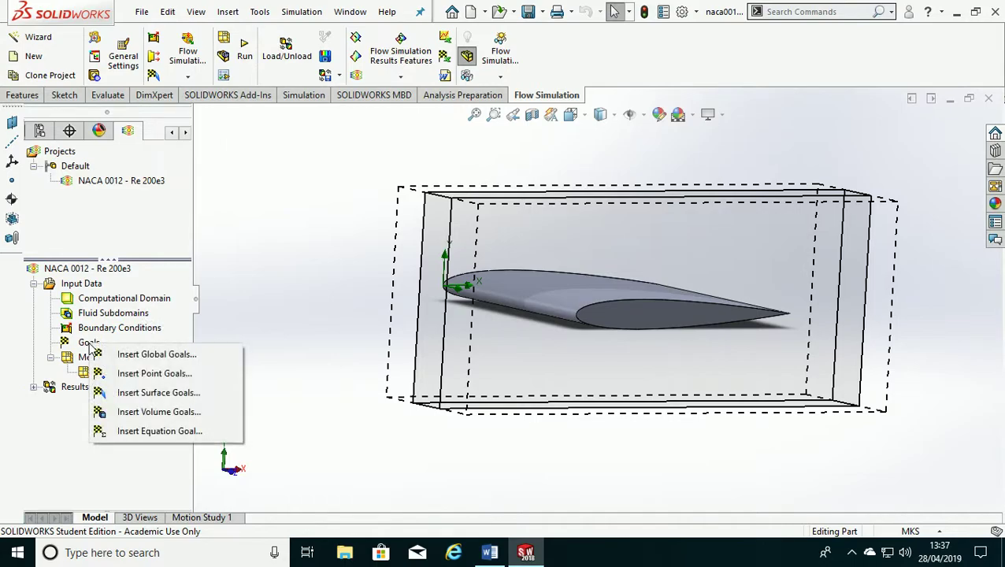
pyautogui.click(147, 358)
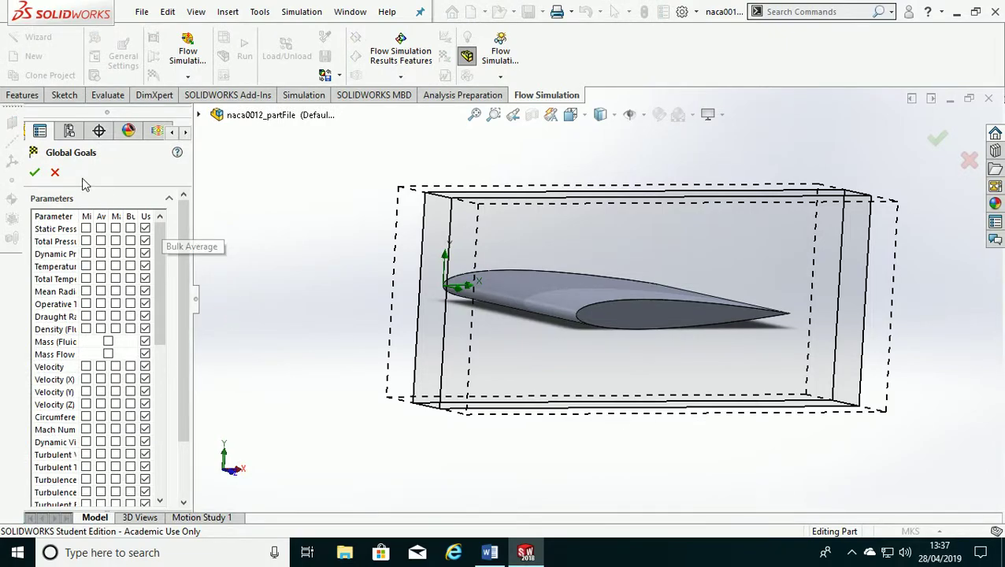
pyautogui.moveTo(93, 215)
pyautogui.mouseDown()
pyautogui.moveTo(104, 213)
pyautogui.moveTo(91, 214)
pyautogui.mouseUp()
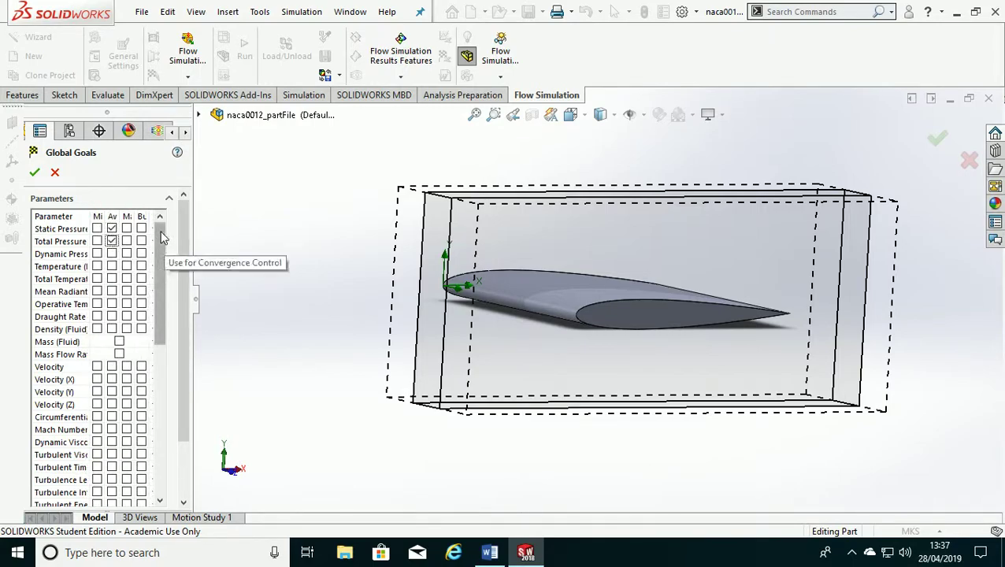
pyautogui.moveTo(157, 236); pyautogui.dragTo(158, 384)
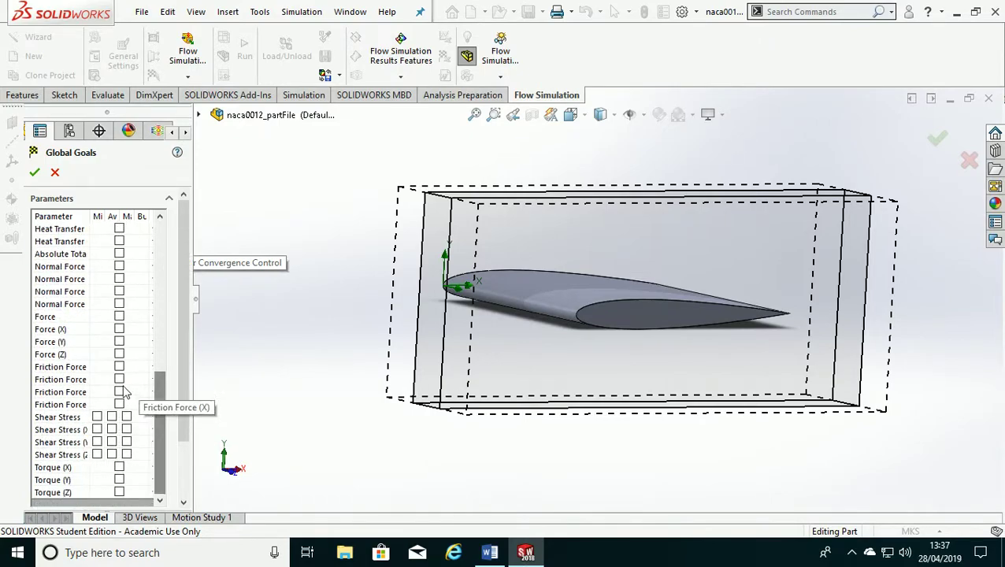
pyautogui.click(118, 330)
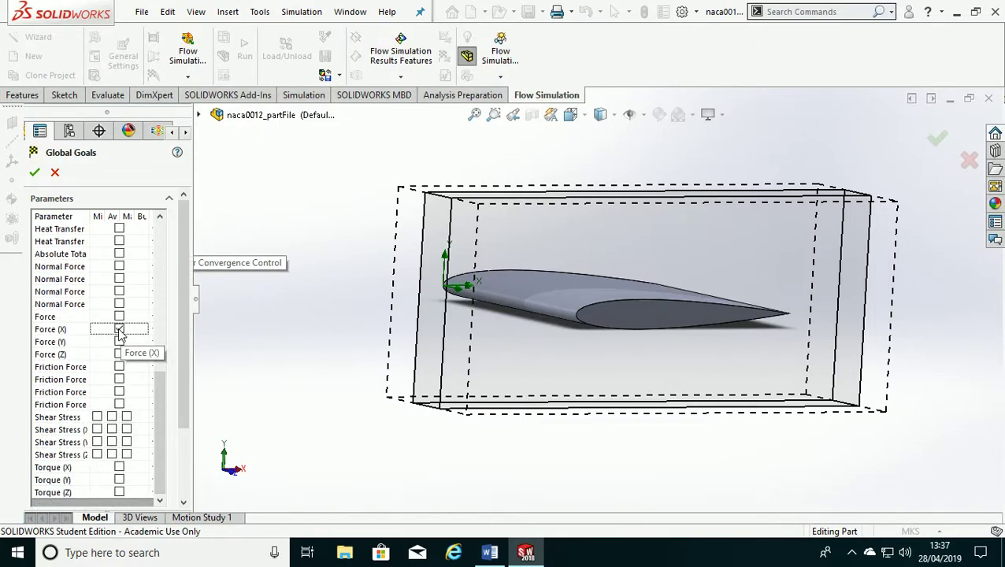
pyautogui.click(119, 342)
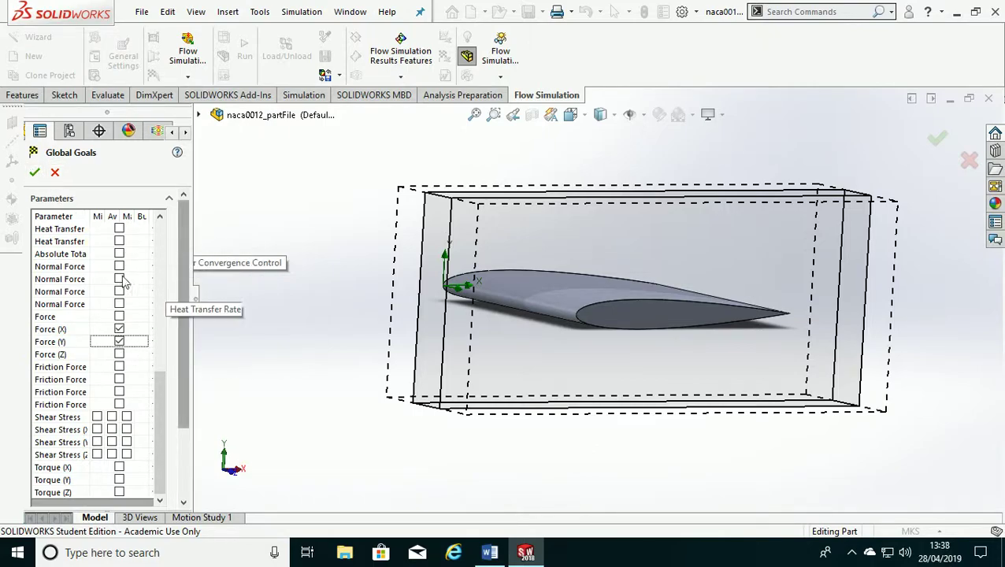
pyautogui.scroll(-2, 191, 409)
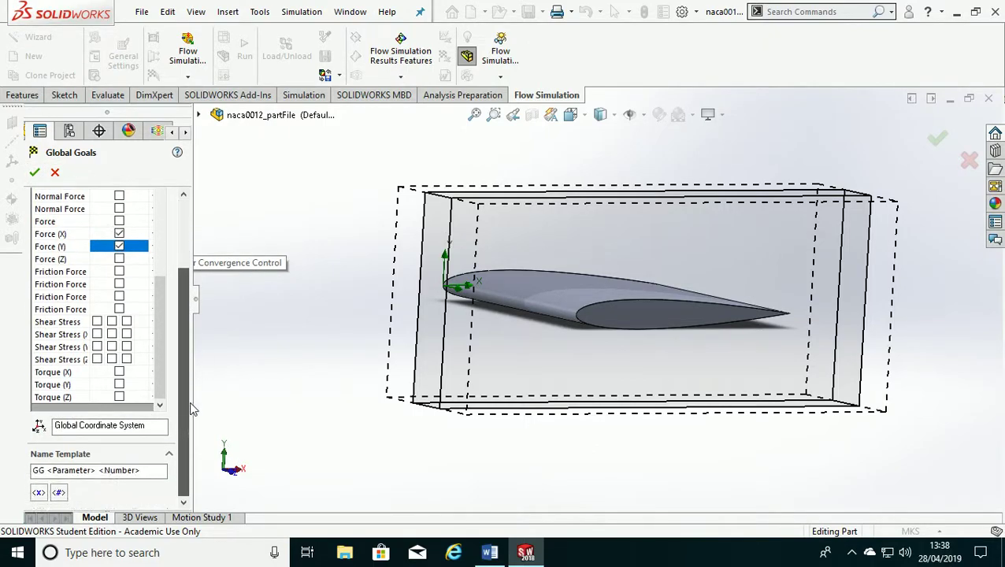
pyautogui.click(35, 172)
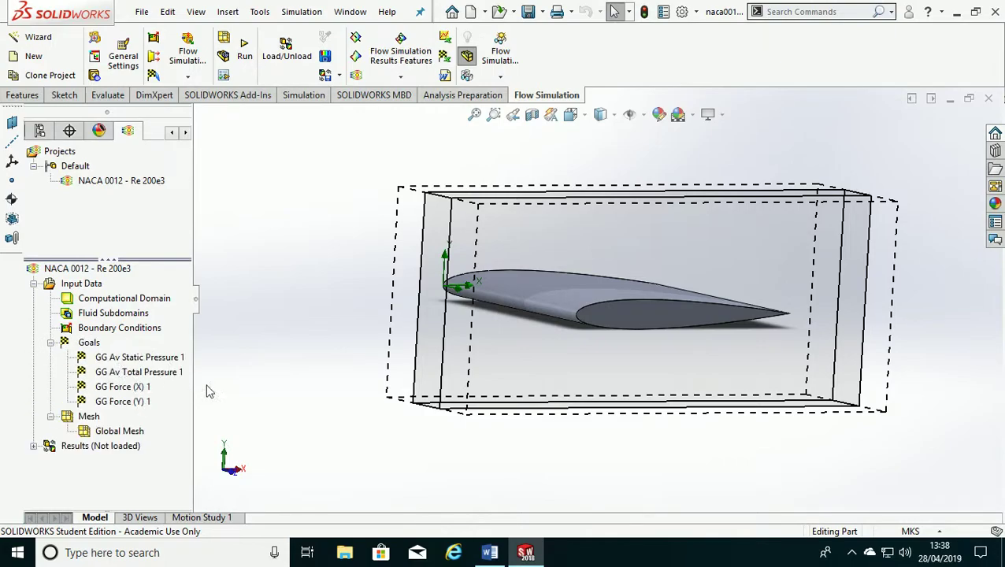
# Run the calculation, then minimize the finished solver and expand Results (2.fld)
pyautogui.click(244, 49)
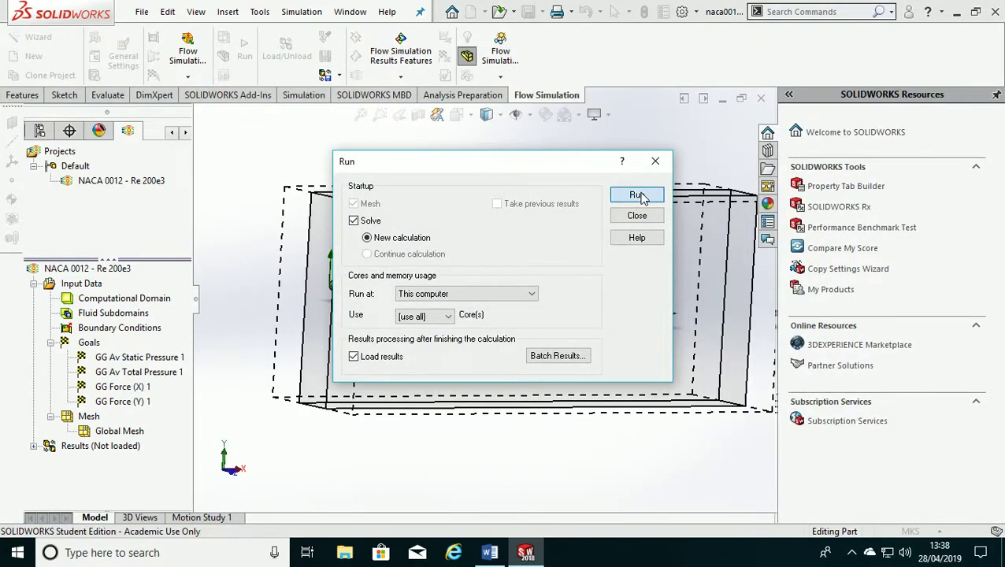
pyautogui.click(640, 195)
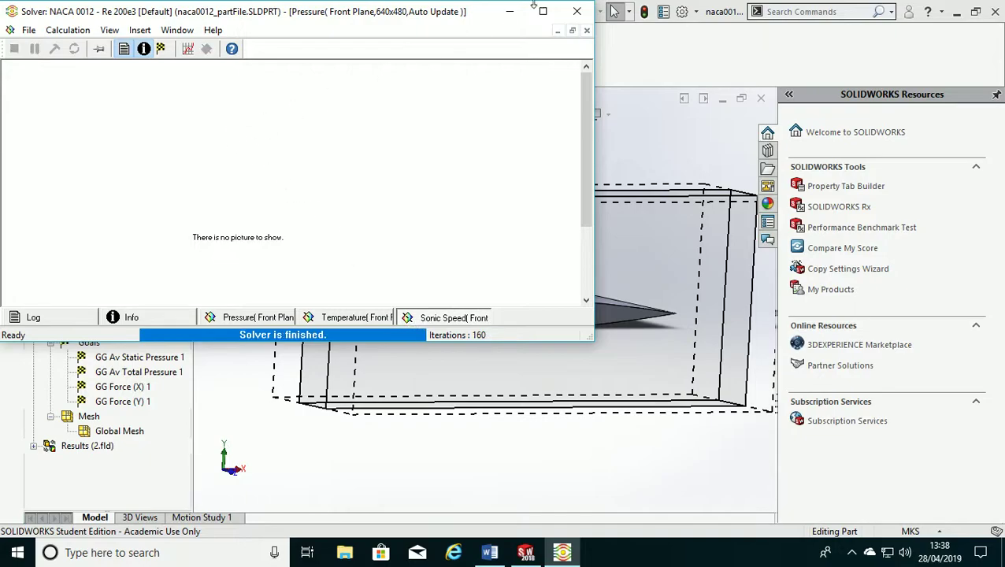
pyautogui.click(510, 11)
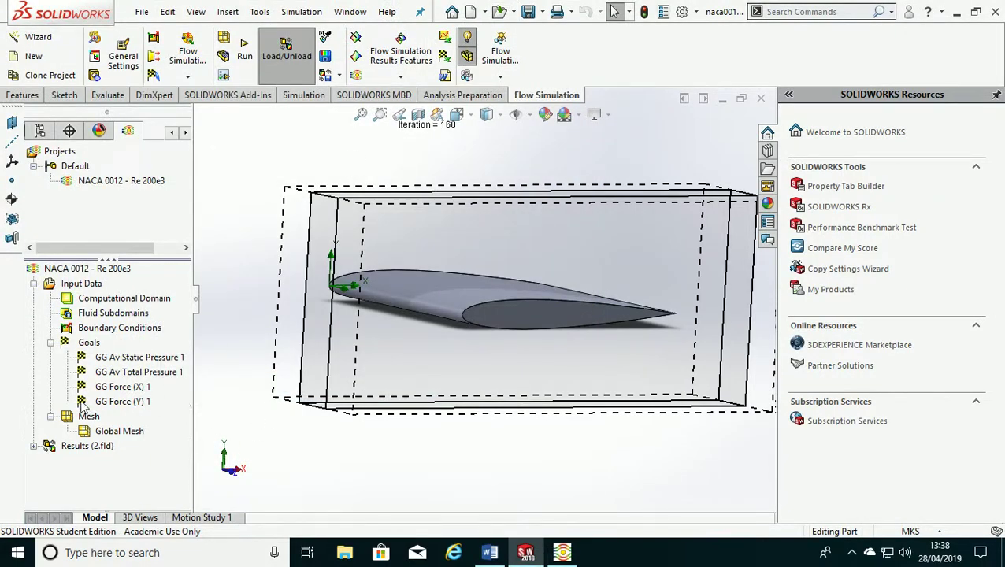
pyautogui.click(35, 446)
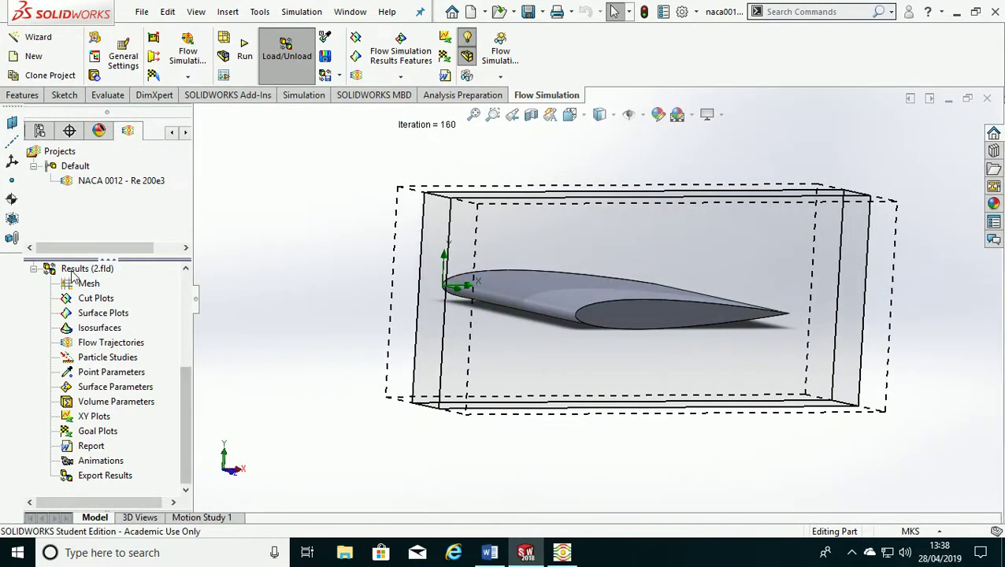
# Insert Cut Plot 1 on the Front Plane with mesh overlaid and Velocity (X) contours instead of Pressure
pyautogui.rightClick(104, 302)
pyautogui.click(139, 309)
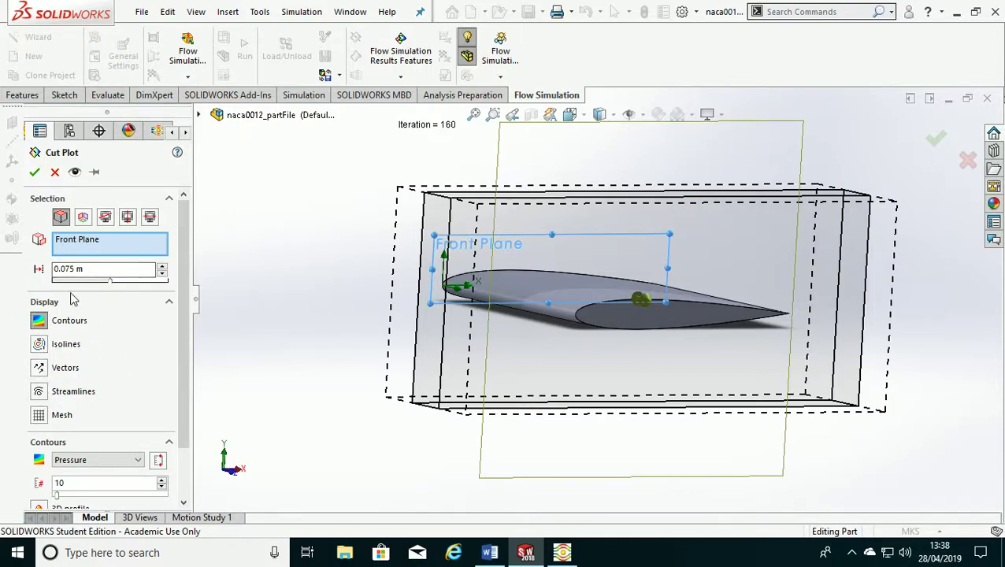
pyautogui.click(49, 415)
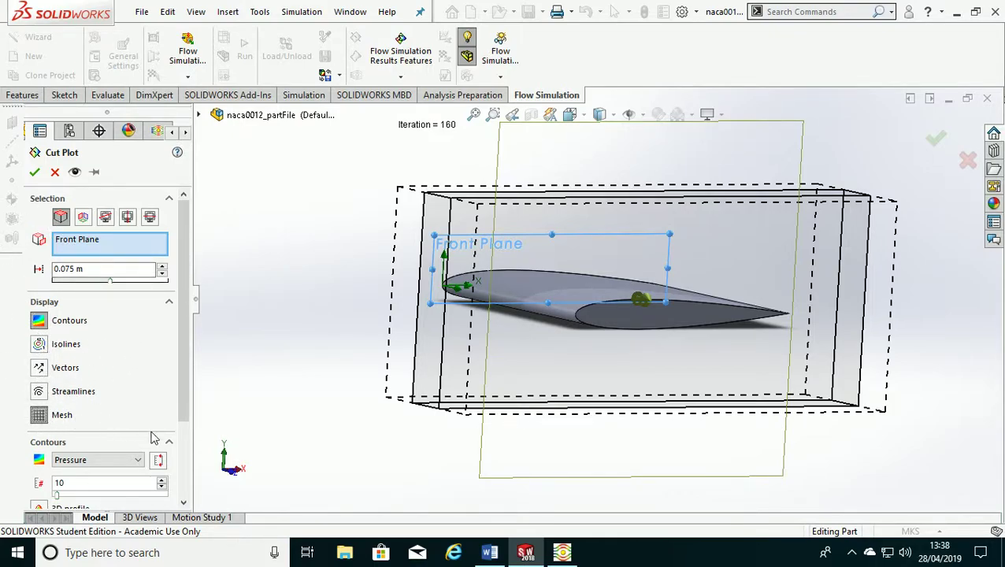
pyautogui.scroll(-2, 189, 439)
pyautogui.scroll(-2, 189, 439)
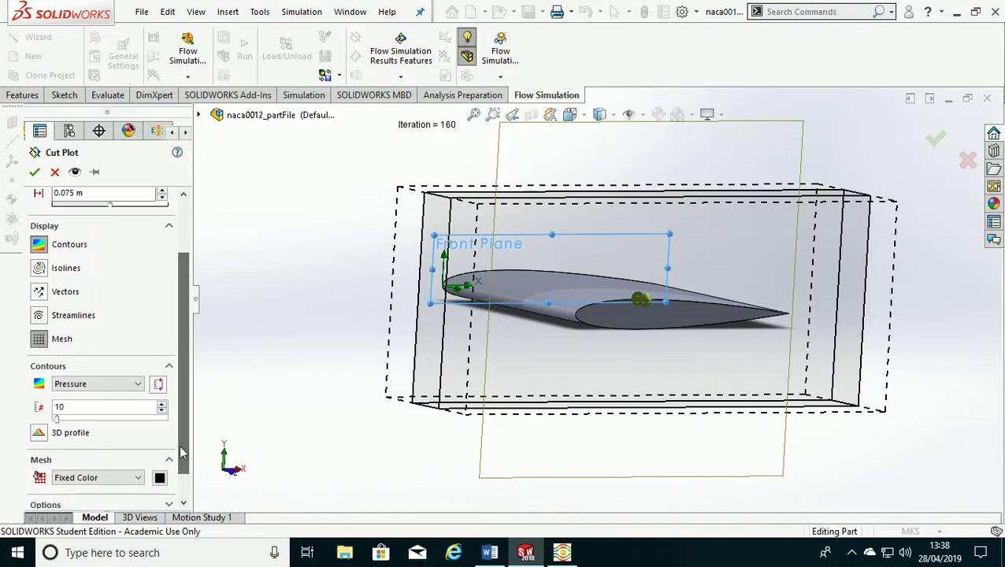
pyautogui.click(138, 384)
pyautogui.click(86, 436)
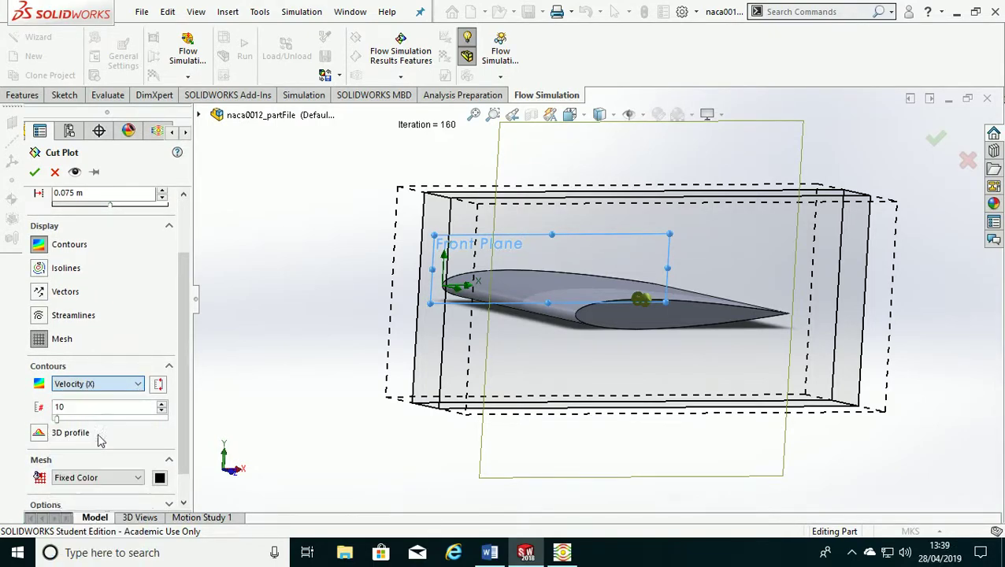
pyautogui.click(34, 172)
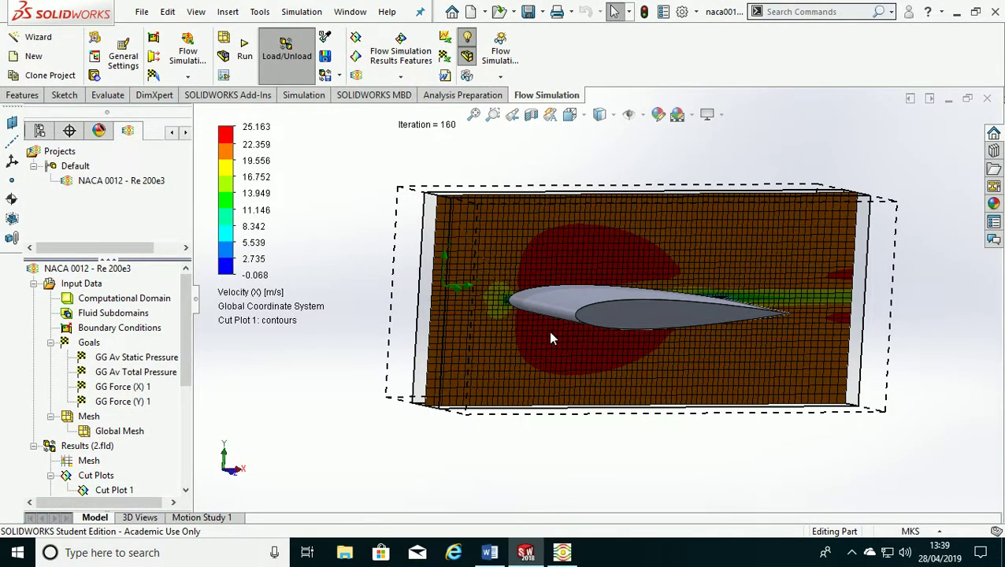
pyautogui.hotkey('ctrl', '1')
pyautogui.scroll(-10, 392, 303)
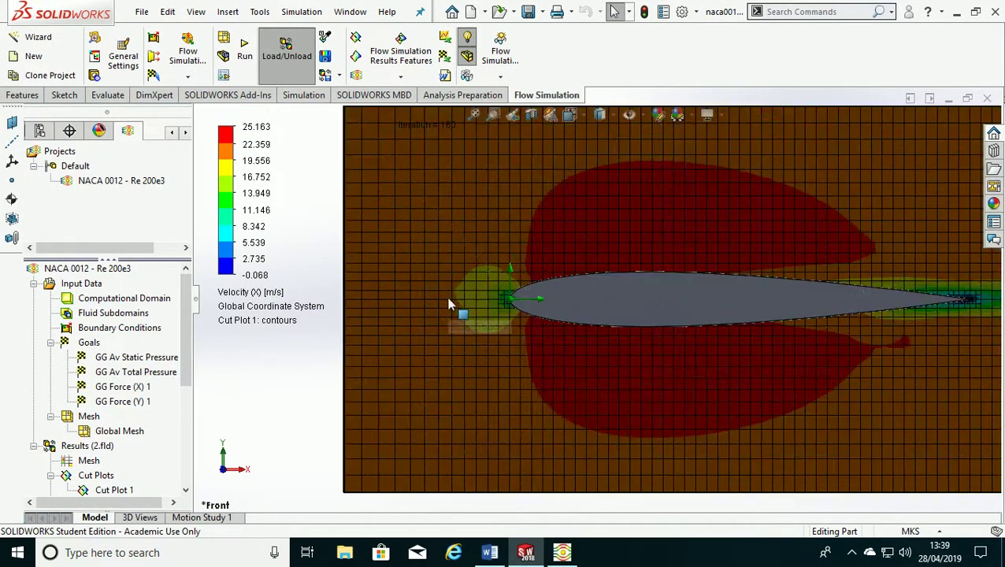
pyautogui.scroll(2, 498, 321)
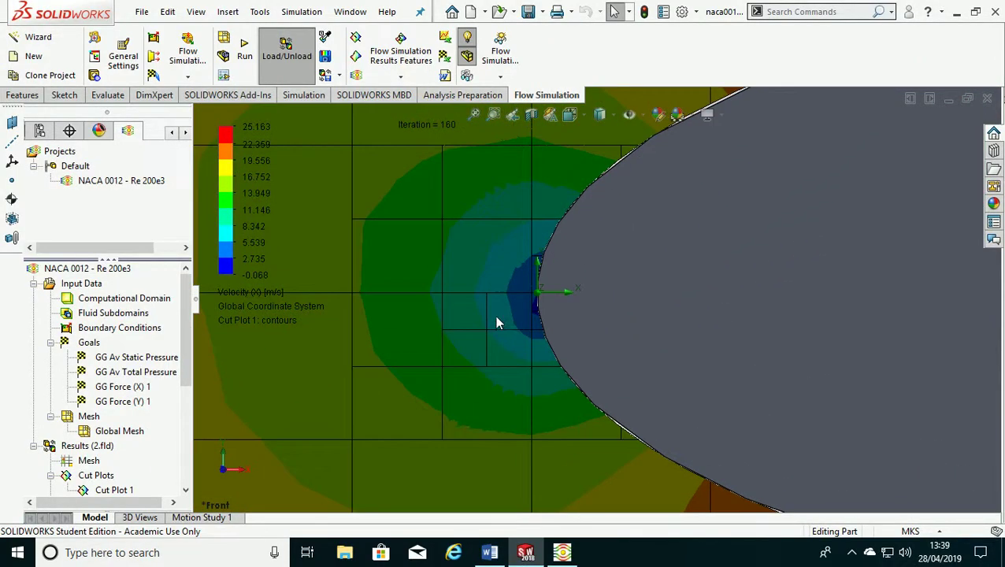
pyautogui.scroll(5, 516, 329)
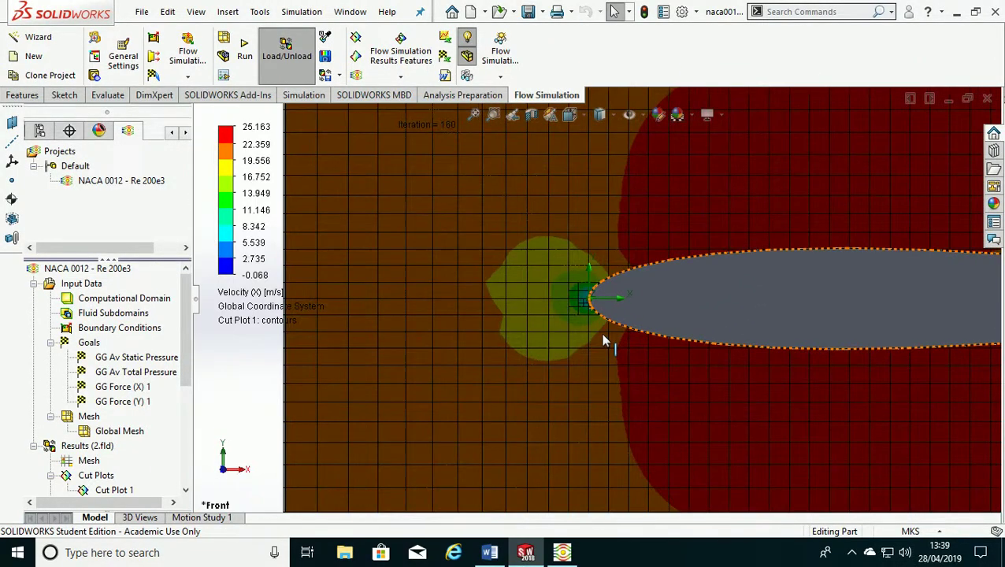
pyautogui.scroll(3, 700, 341)
pyautogui.scroll(-6, 871, 319)
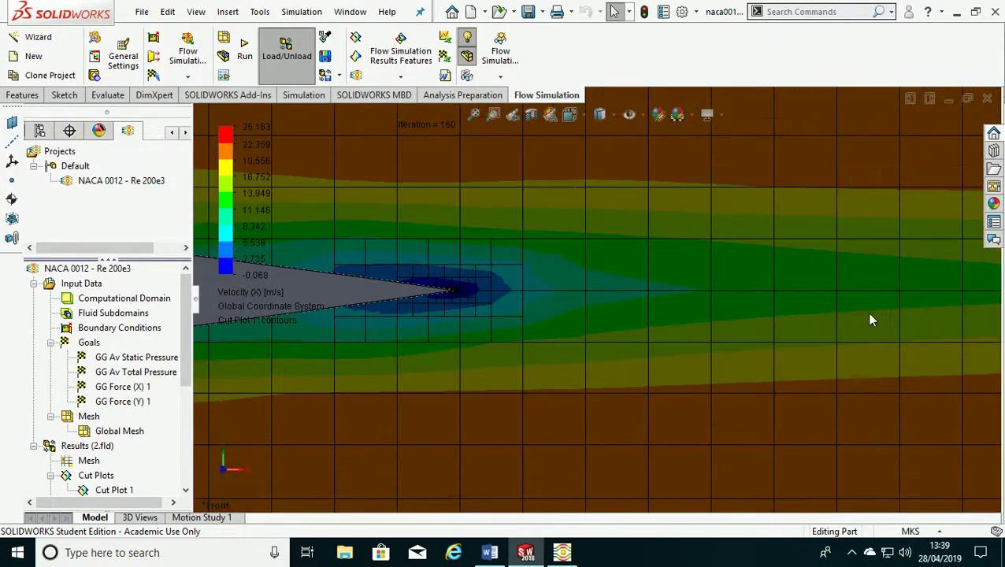
pyautogui.scroll(6, 455, 352)
pyautogui.scroll(-4, 630, 320)
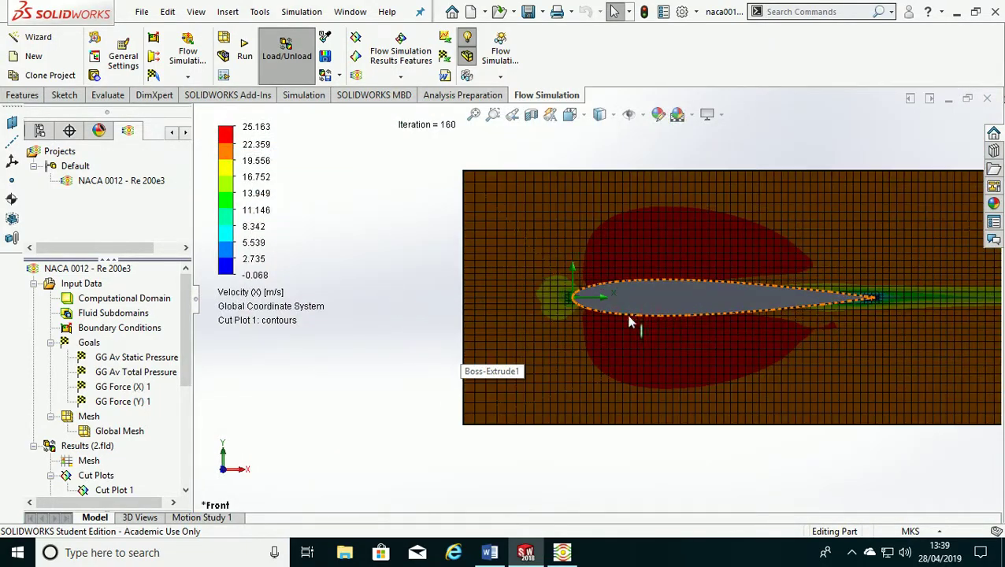
pyautogui.scroll(1, 486, 331)
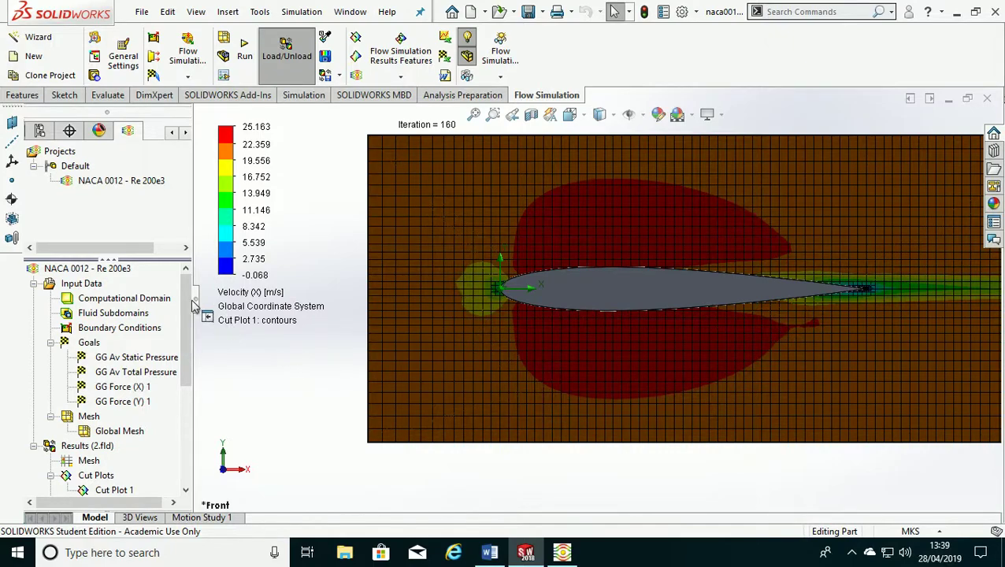
pyautogui.moveTo(188, 312); pyautogui.dragTo(187, 421)
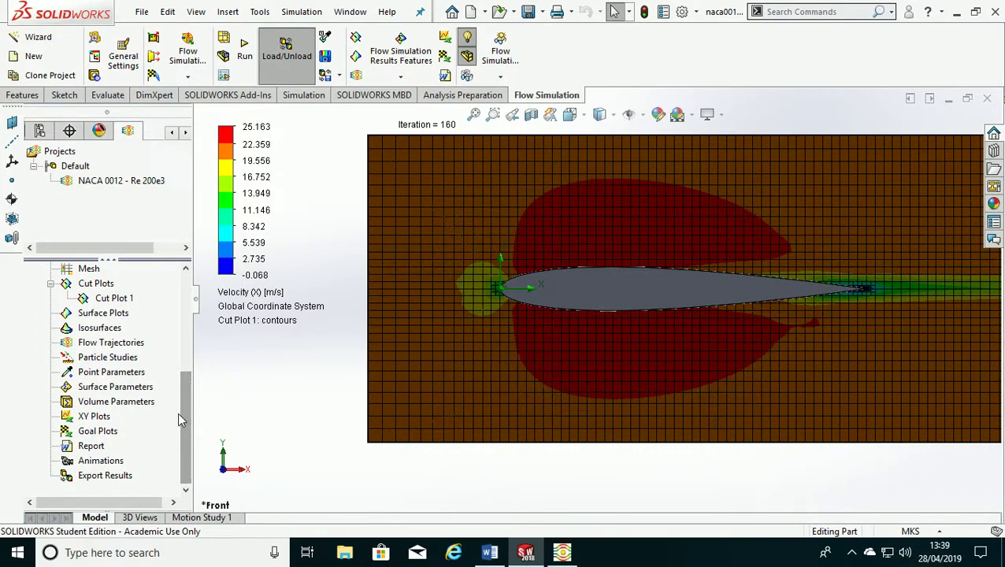
# Insert Goal Plot 1 with all four goals and review its summary table (Force X 0.010 N, Force Y 0.003 N)
pyautogui.rightClick(100, 433)
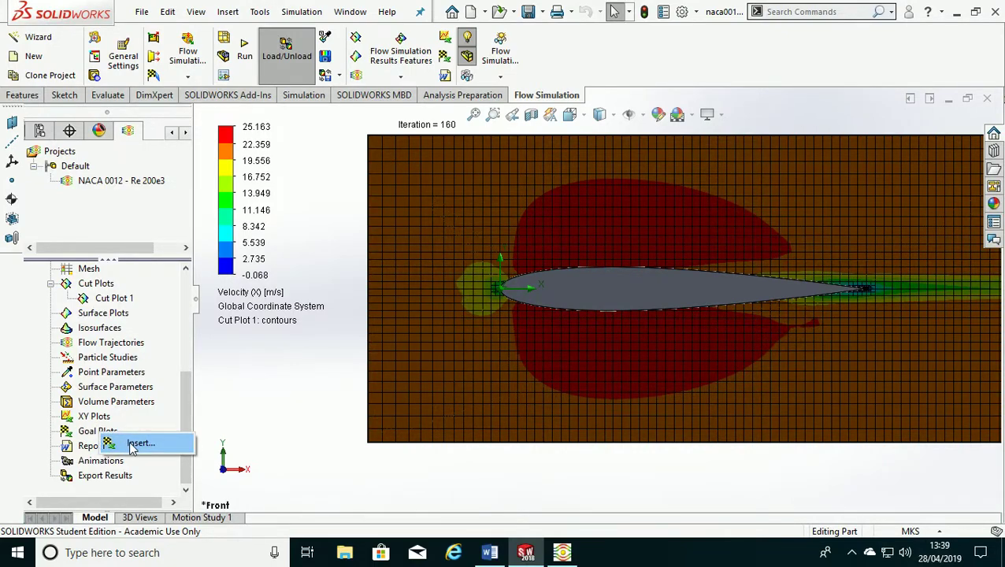
pyautogui.click(133, 445)
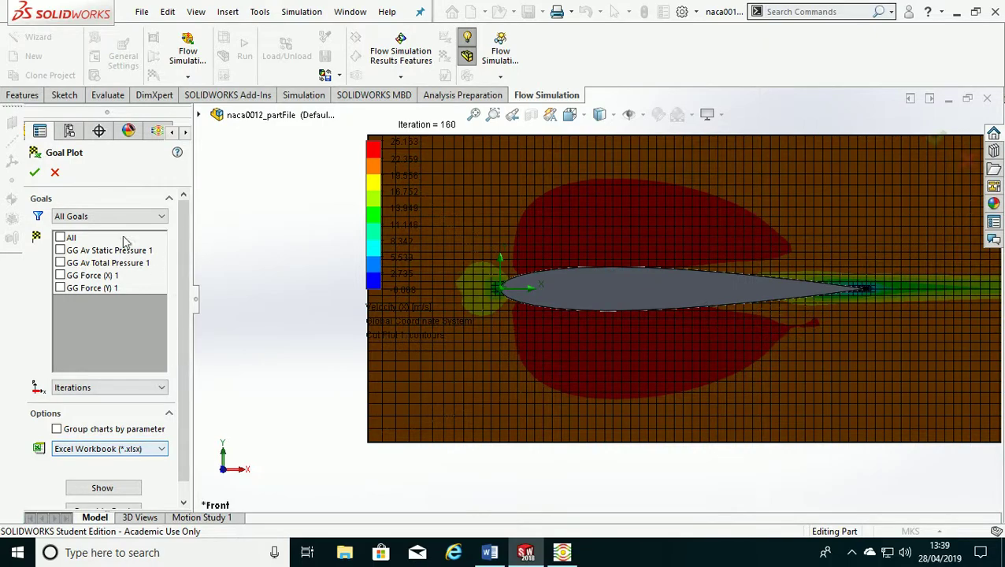
pyautogui.click(60, 237)
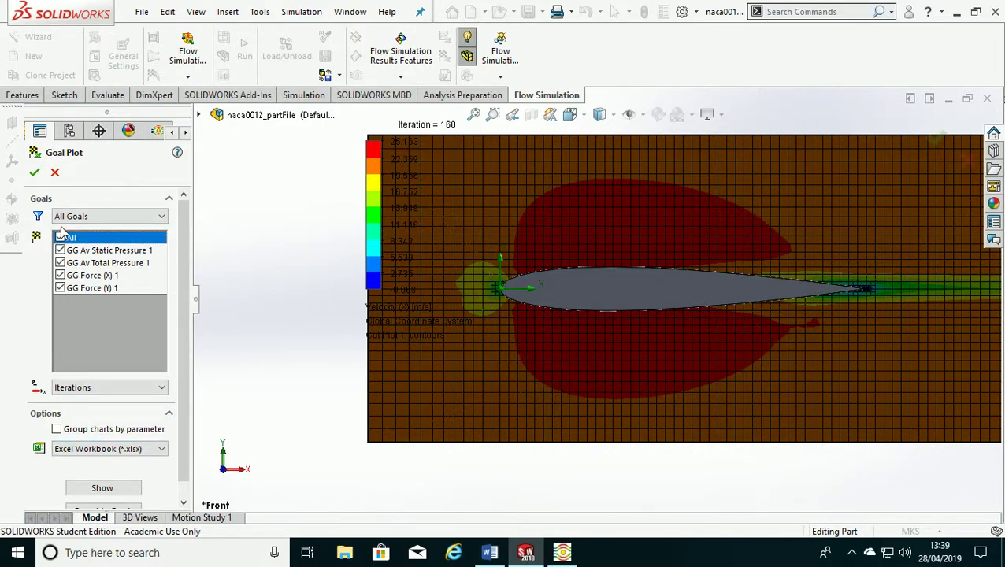
pyautogui.scroll(-1, 133, 315)
pyautogui.click(117, 471)
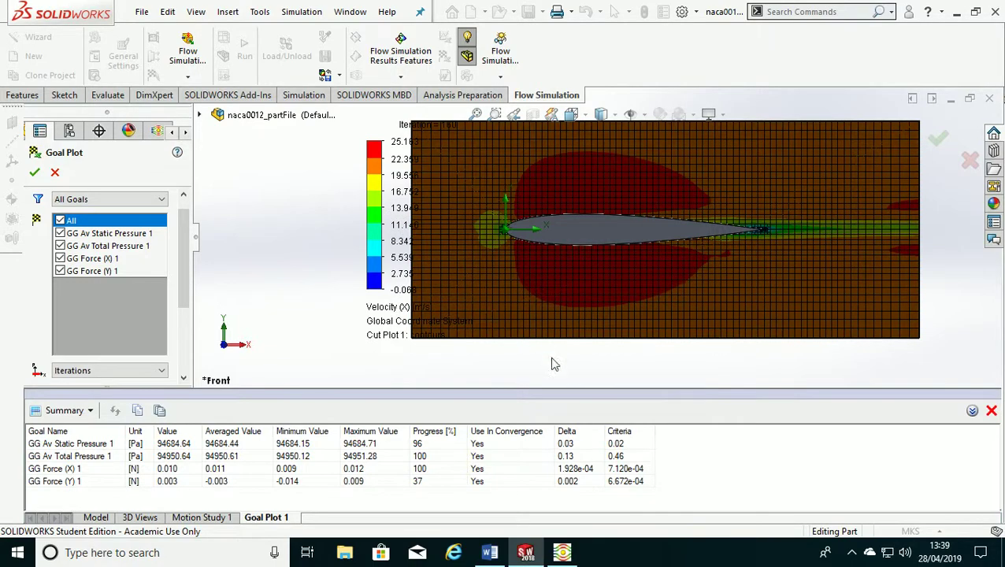
pyautogui.scroll(-1, 528, 376)
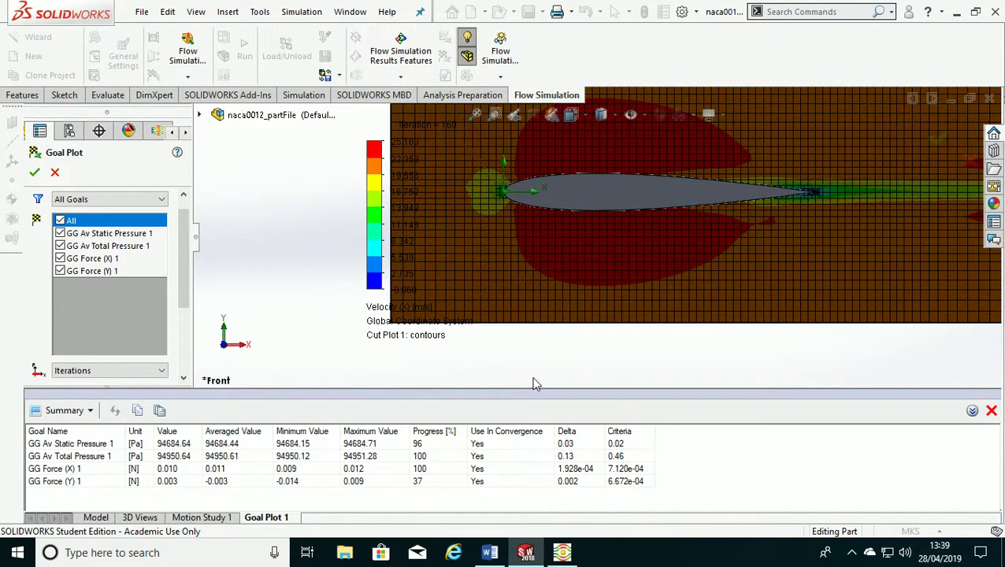
pyautogui.scroll(3, 533, 371)
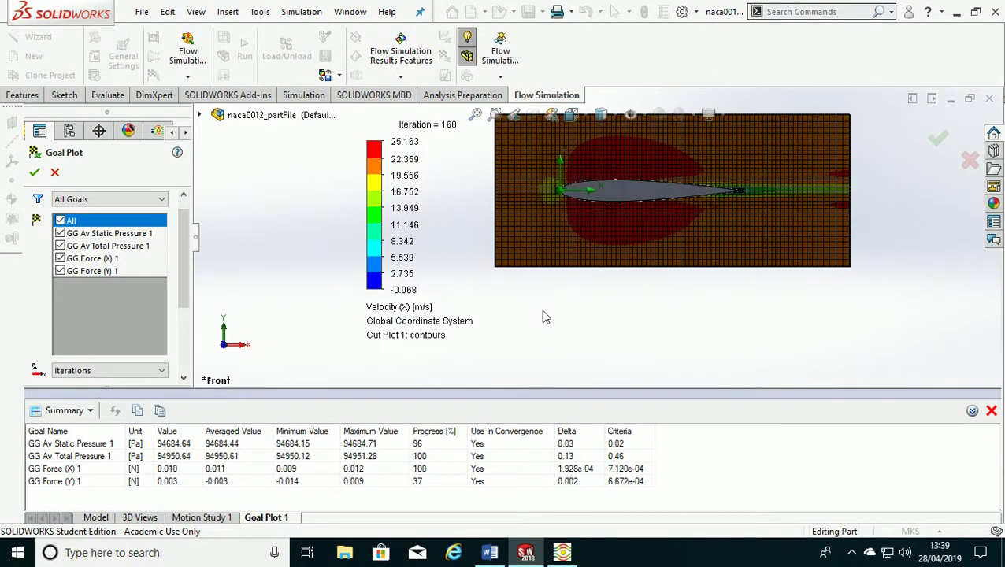
pyautogui.scroll(1, 543, 316)
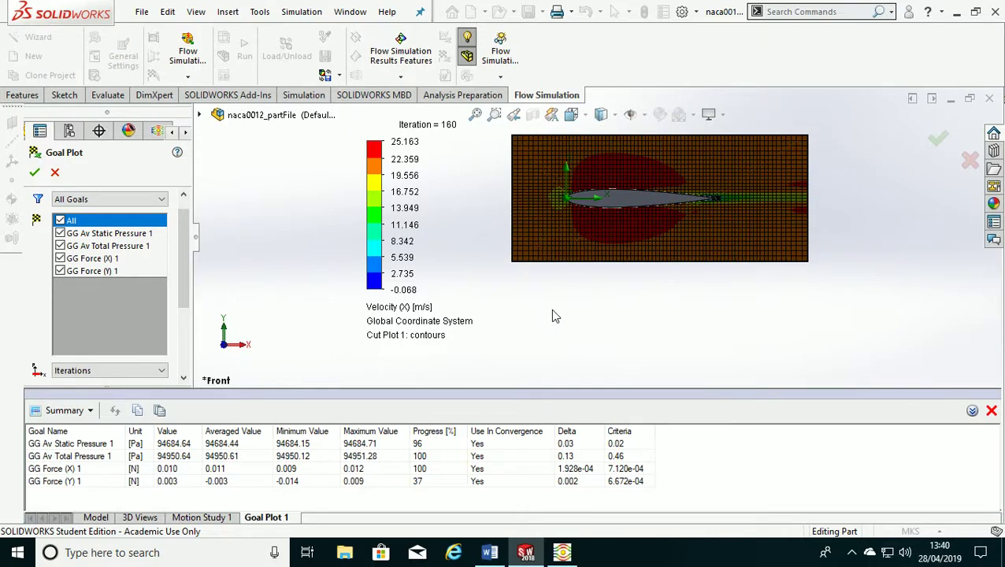